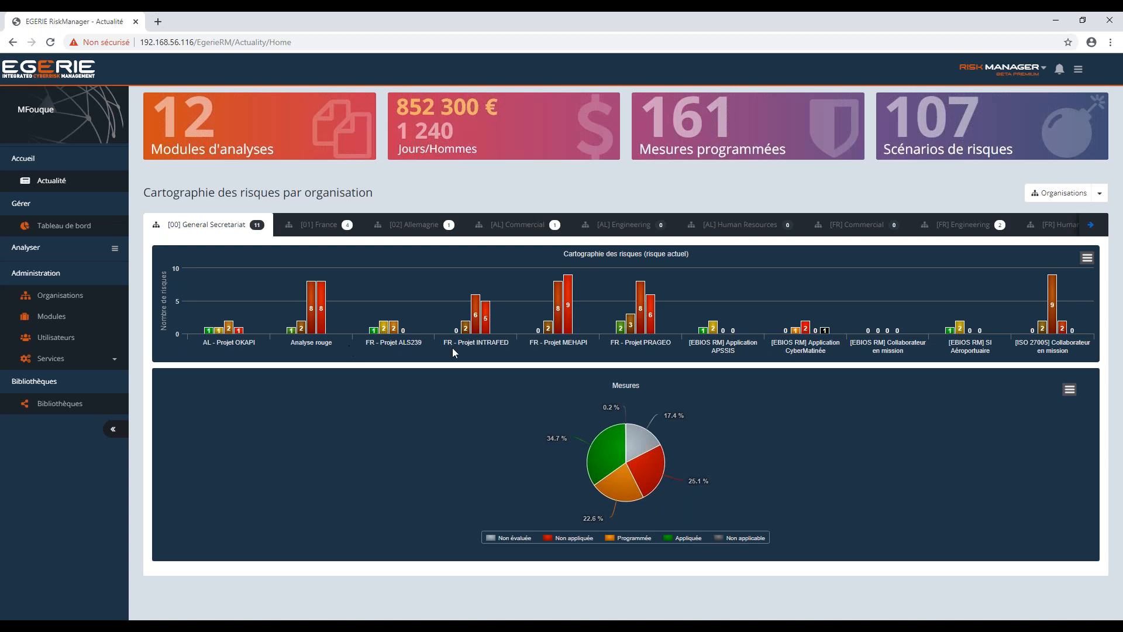
Open the Analyse Parking Aéroport analysis and review its planned measures, business values, supporting assets and risk charts on the dashboard
click(115, 256)
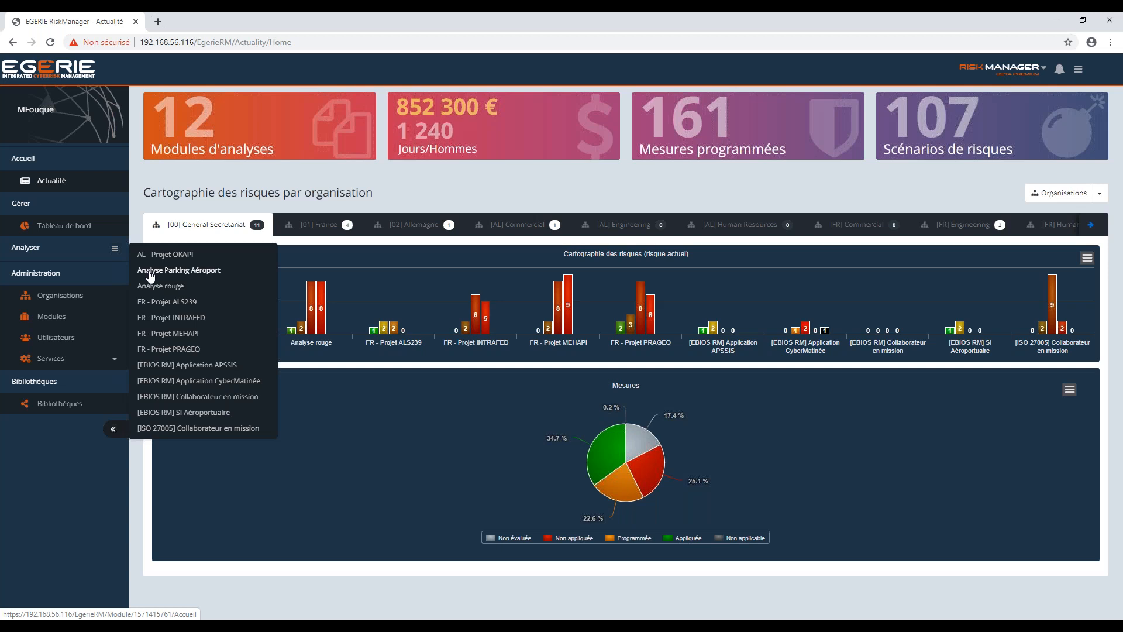
click(151, 272)
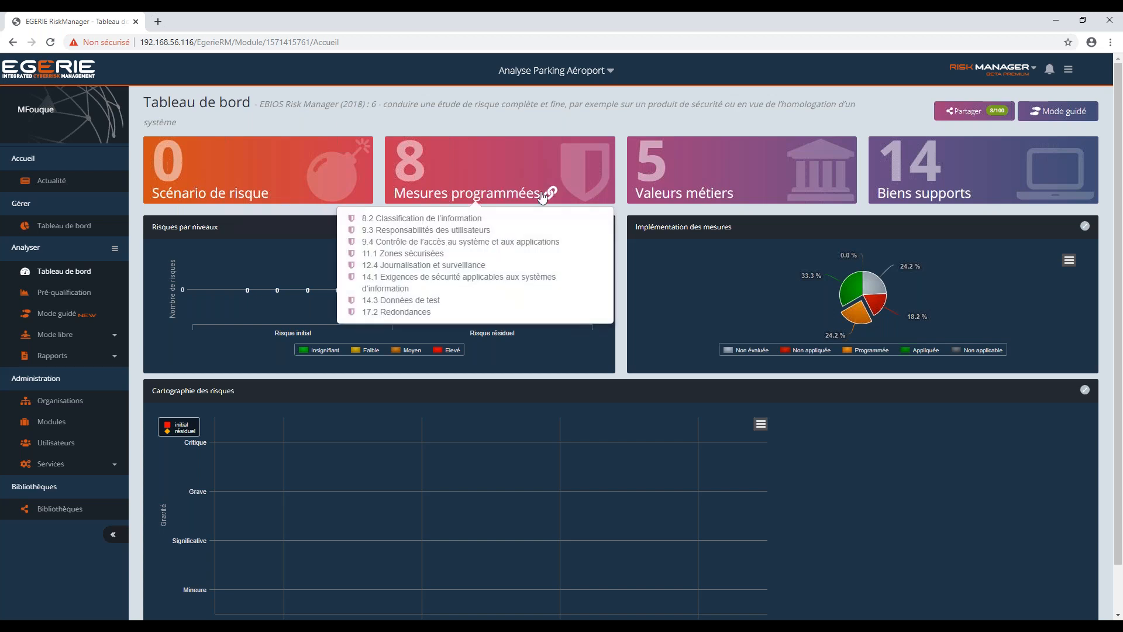
mouse_move(649, 199)
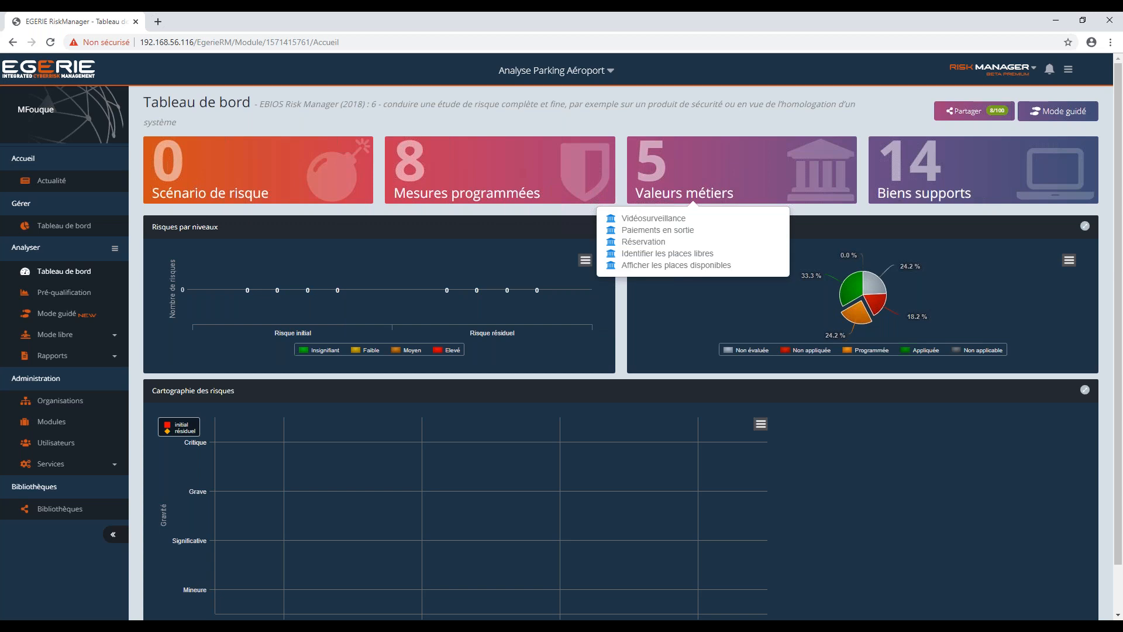
mouse_move(894, 199)
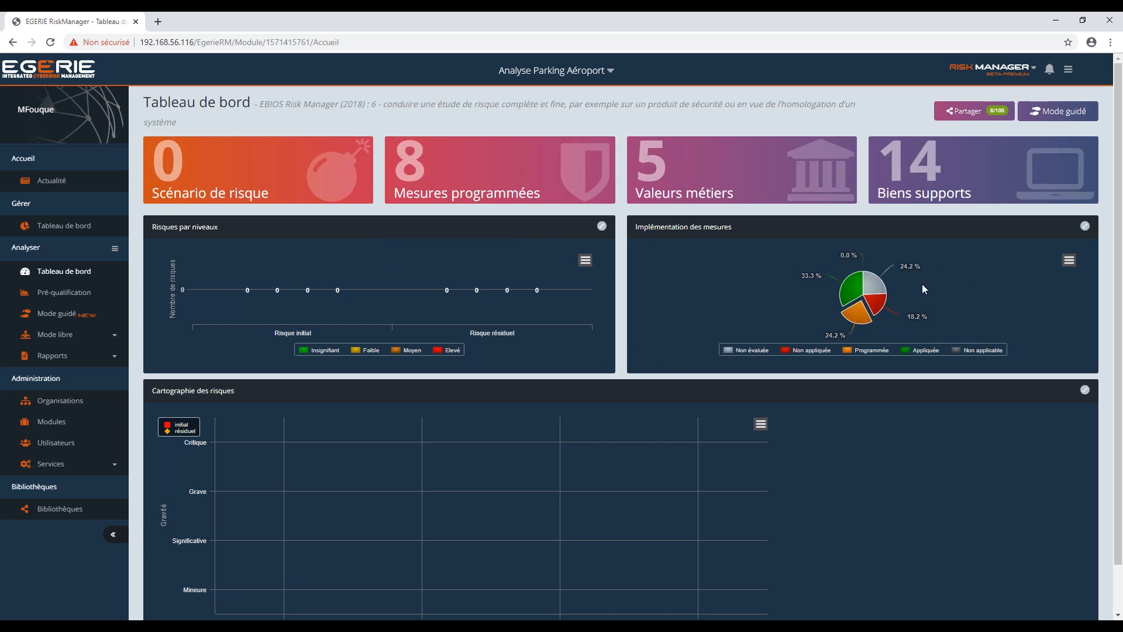
scroll(787, 441, down, 1)
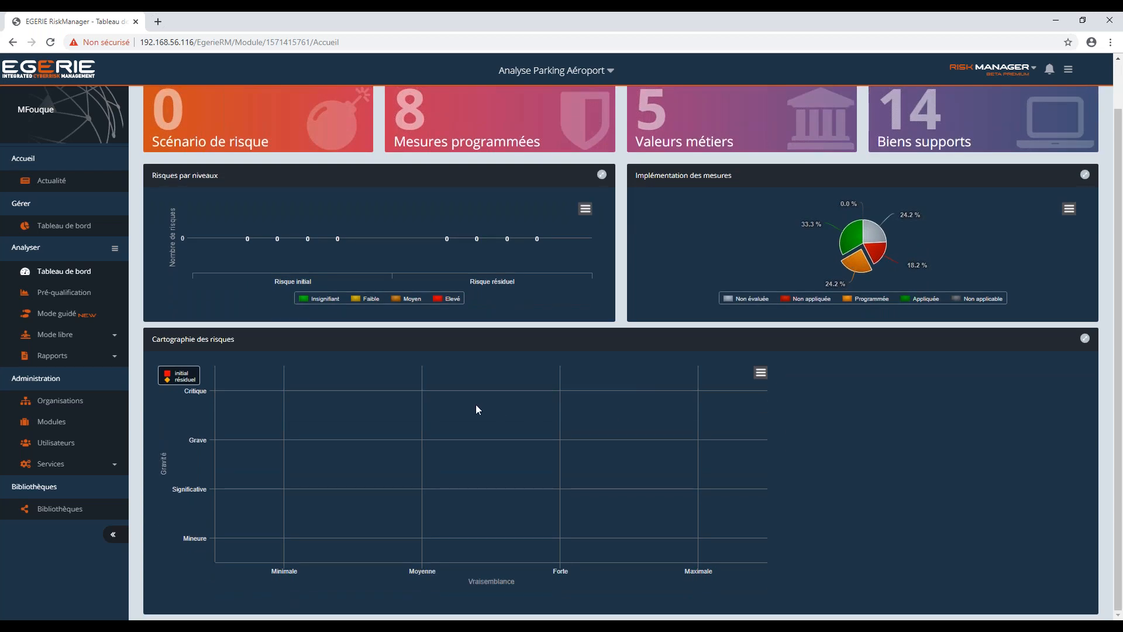
From guided mode's Atelier 3, open the critical stakeholder selection activity and examine the initial and residual threat maps and stakeholder list
click(117, 319)
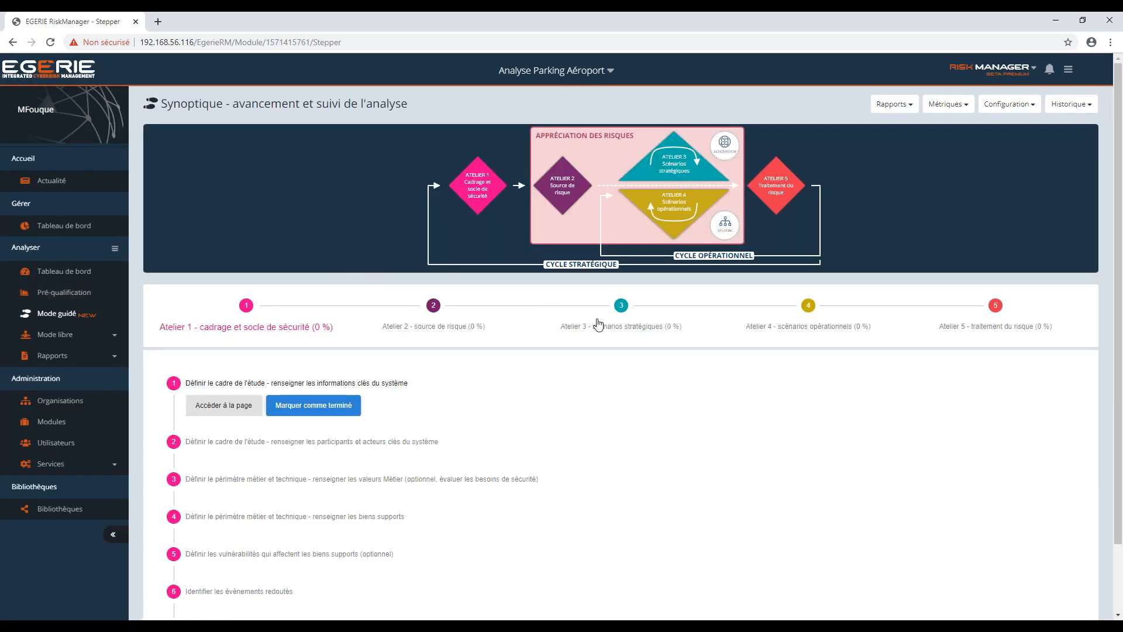
click(597, 329)
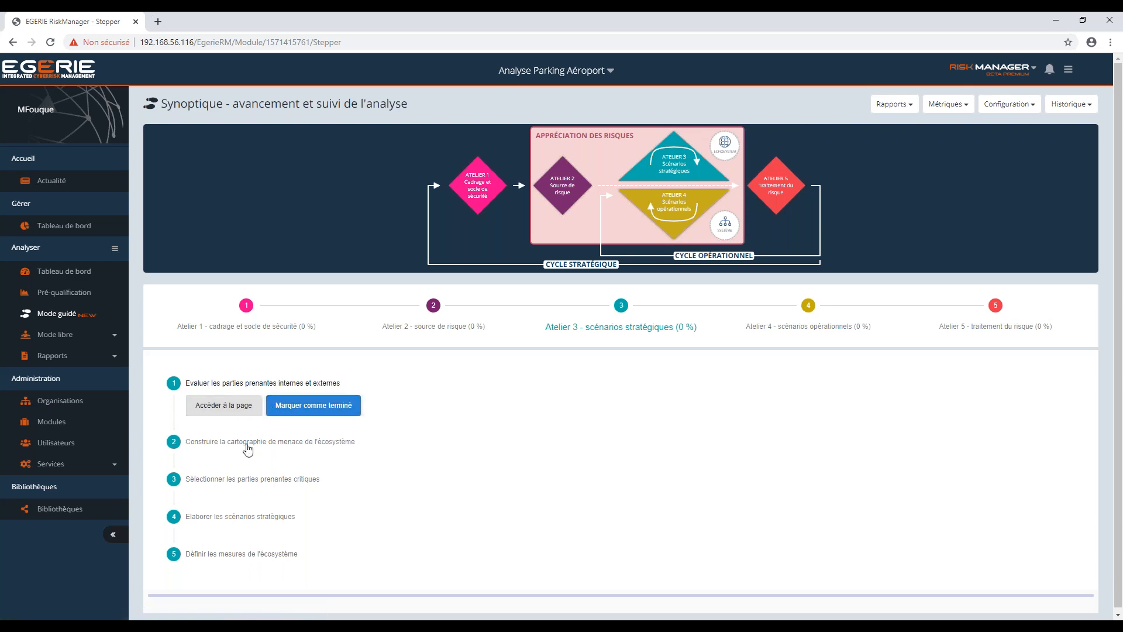
click(247, 485)
click(224, 486)
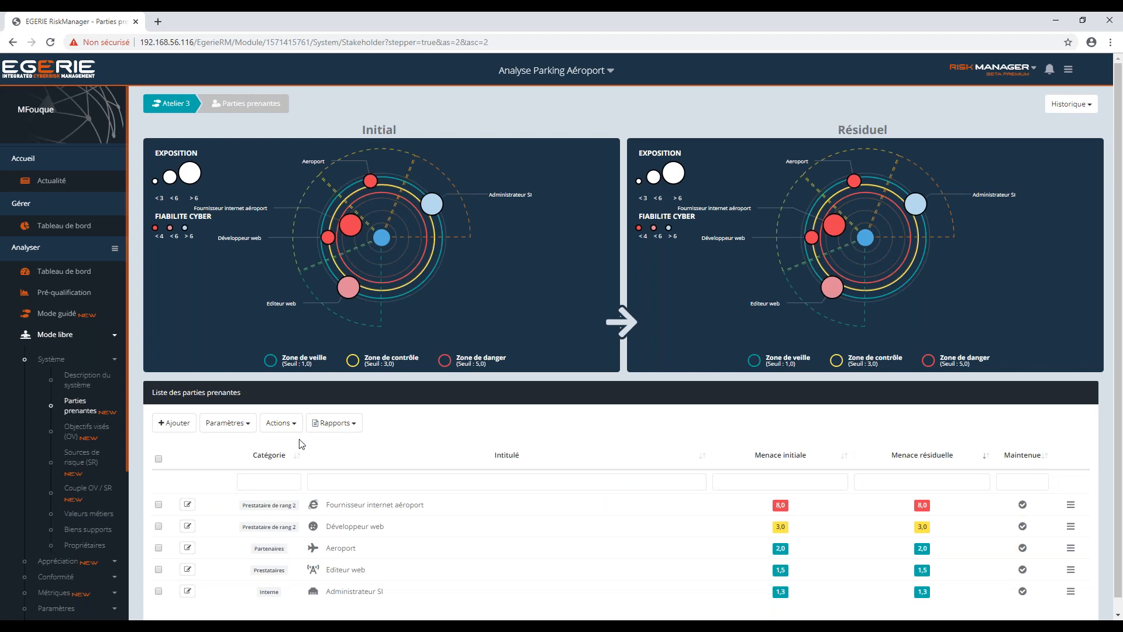
scroll(310, 442, down, 1)
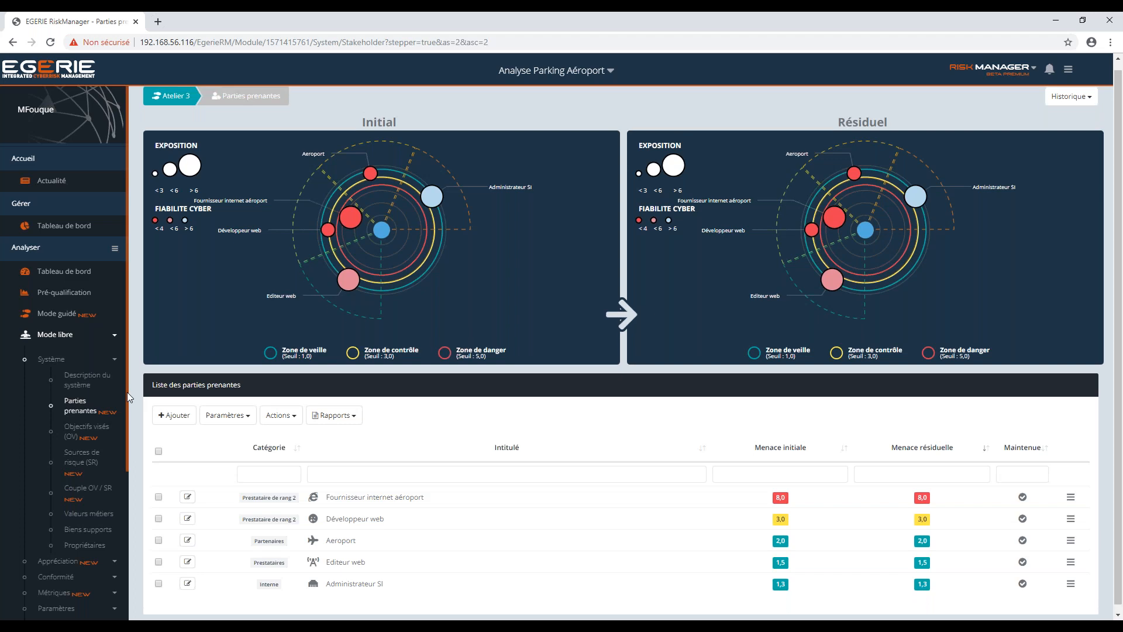
scroll(124, 395, up, 1)
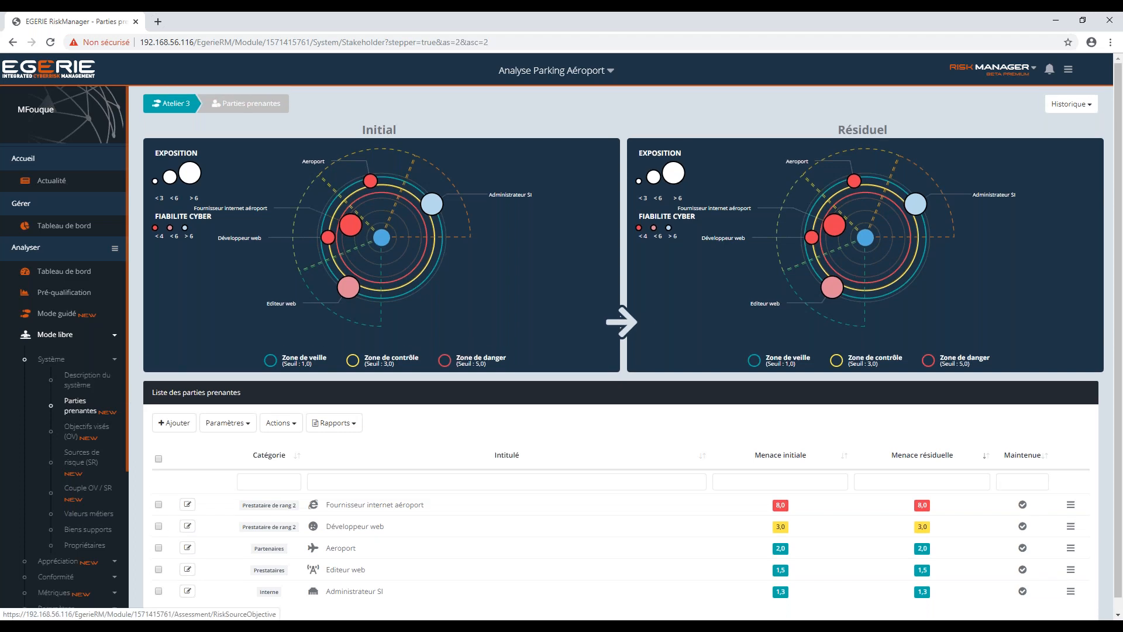
Open the list of strategic scenarios under the analysis's risk appreciation section
click(61, 569)
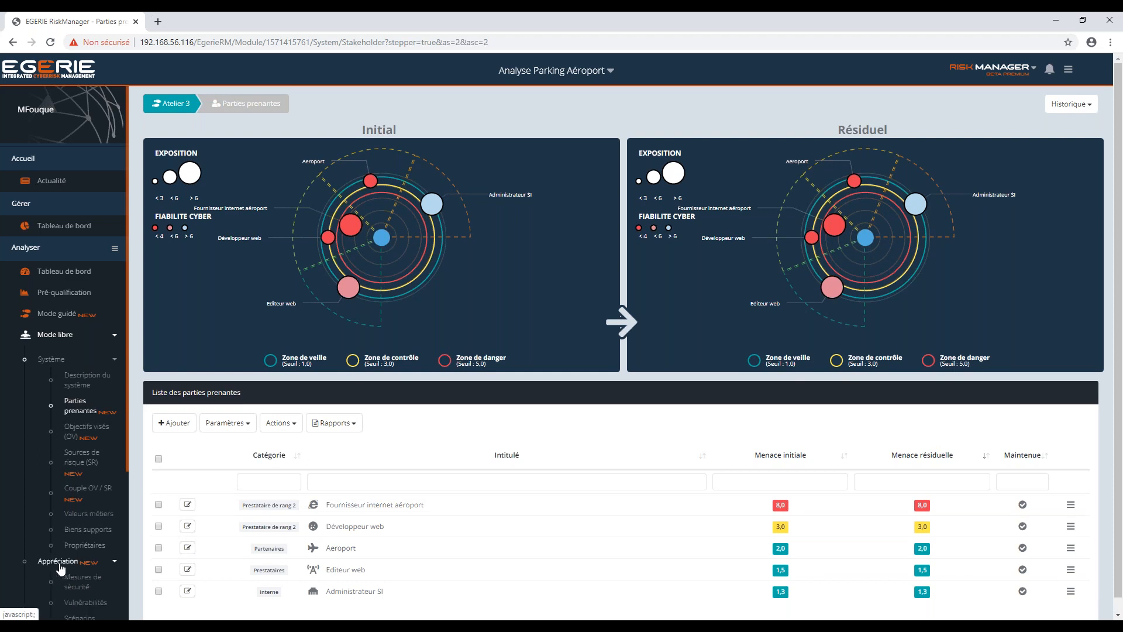
scroll(61, 569, down, 4)
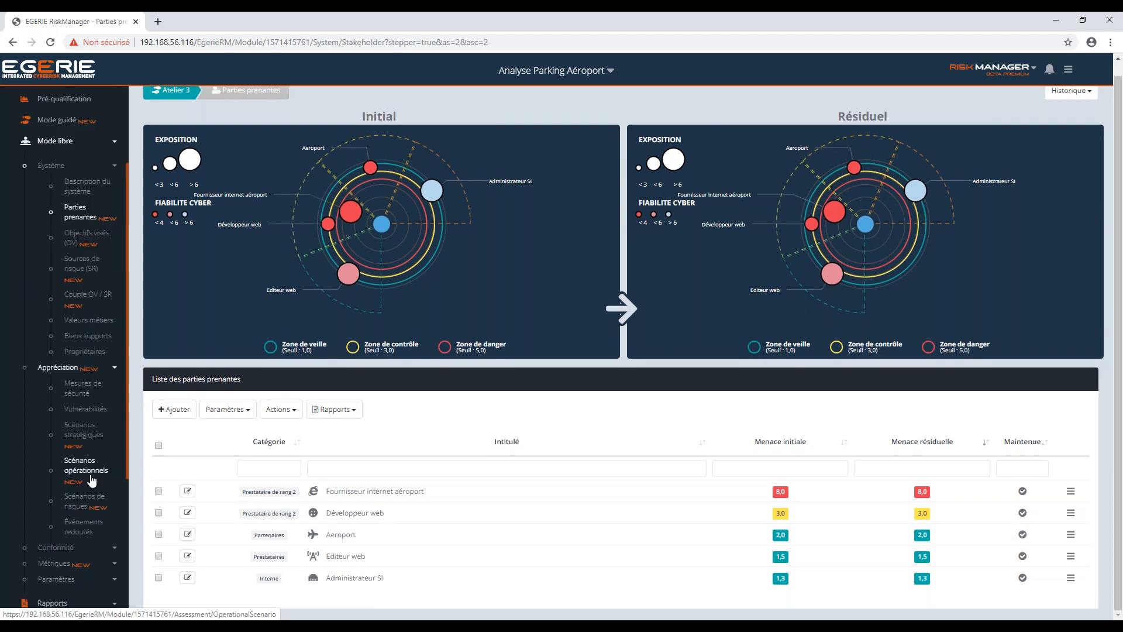
click(91, 439)
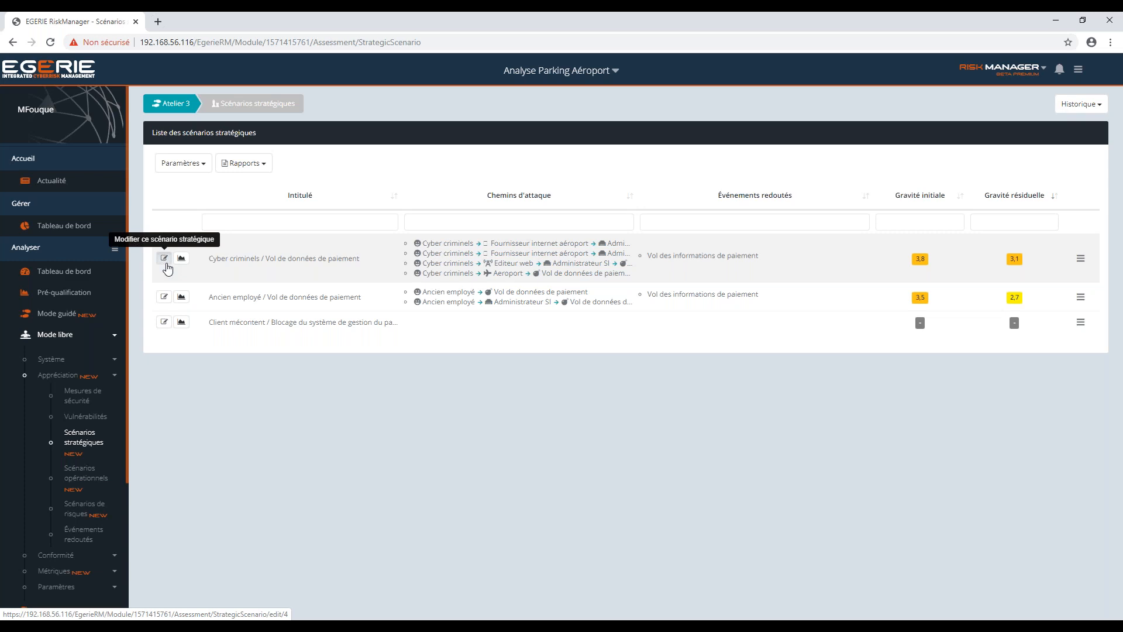
Try severities 3,0 and 4,0 on the Cyber criminels / Vol de données de paiement scenario, view its treatment measures, and close without saving
click(165, 260)
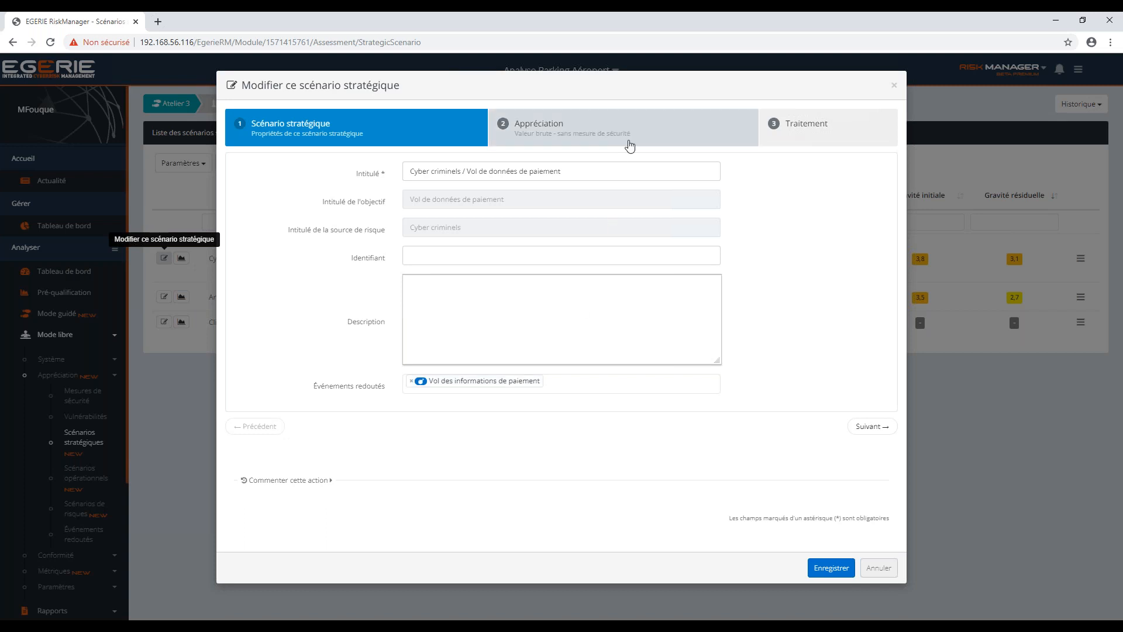
click(624, 144)
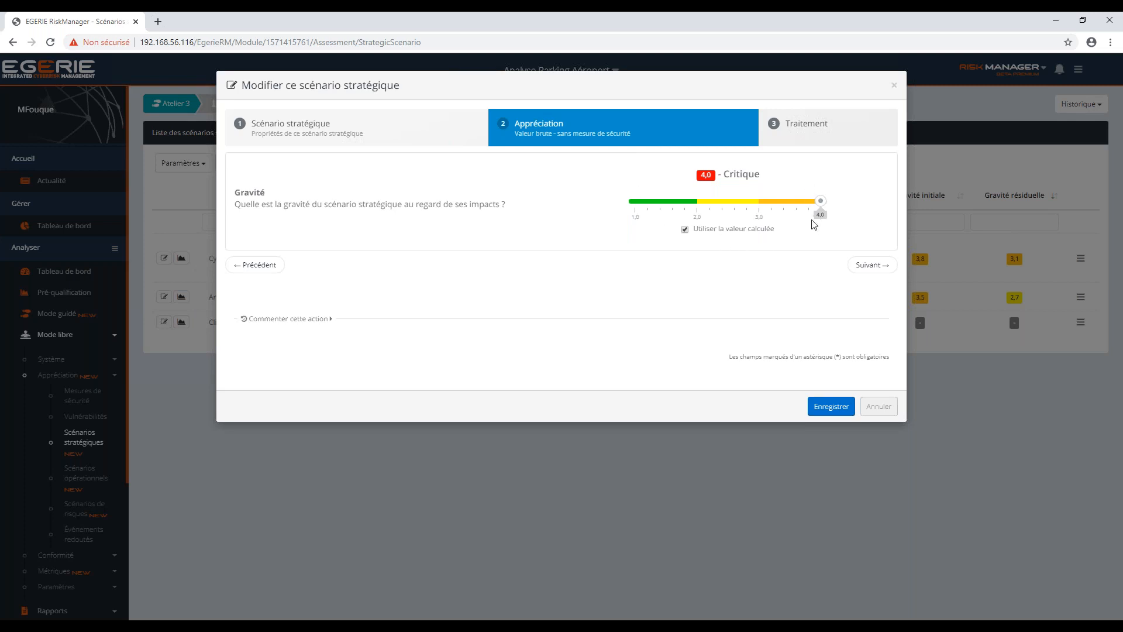
click(822, 200)
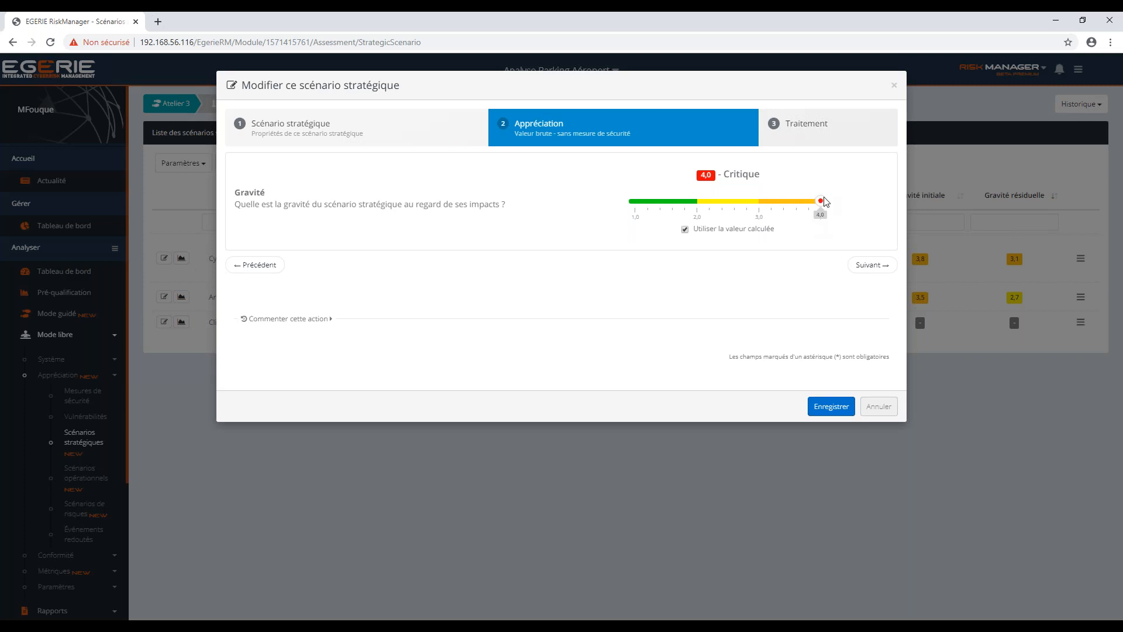
click(783, 201)
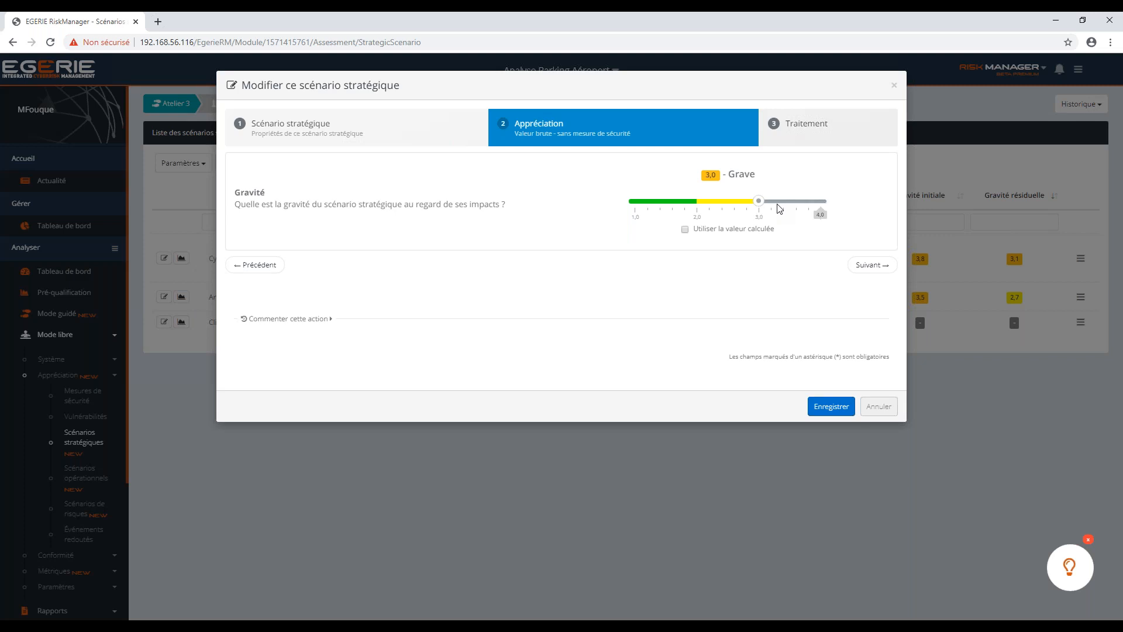
click(818, 202)
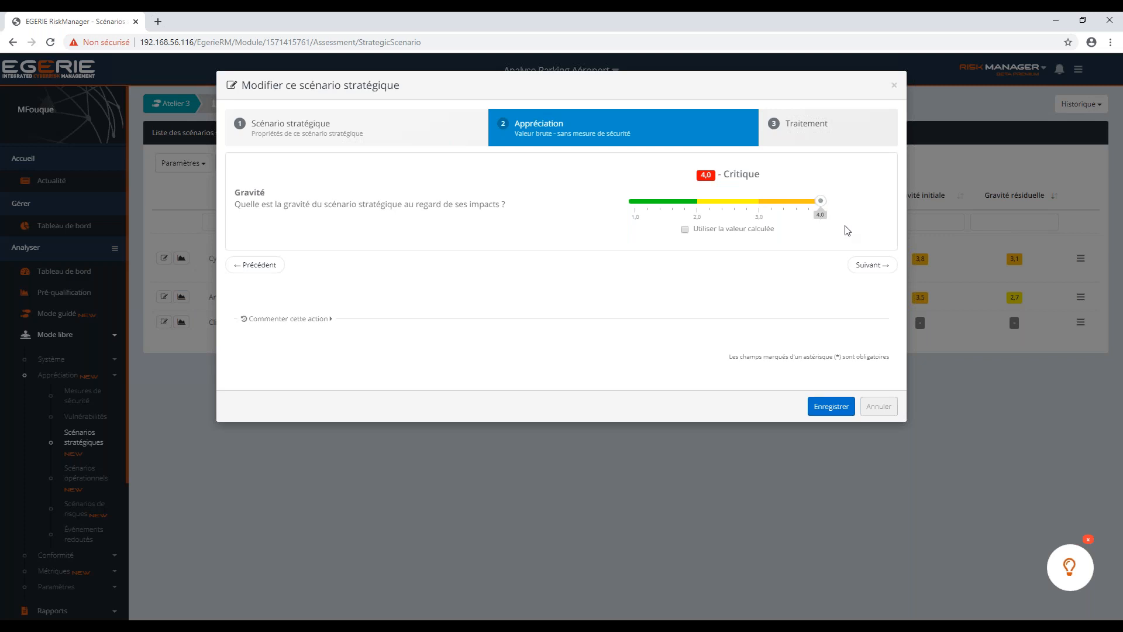
click(836, 143)
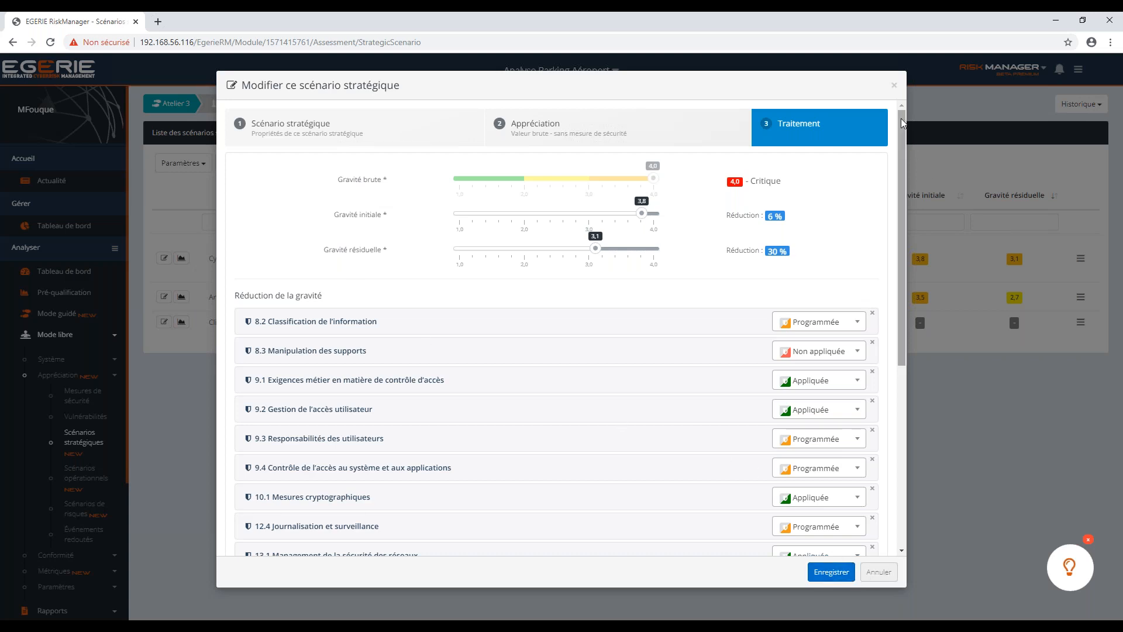
click(894, 86)
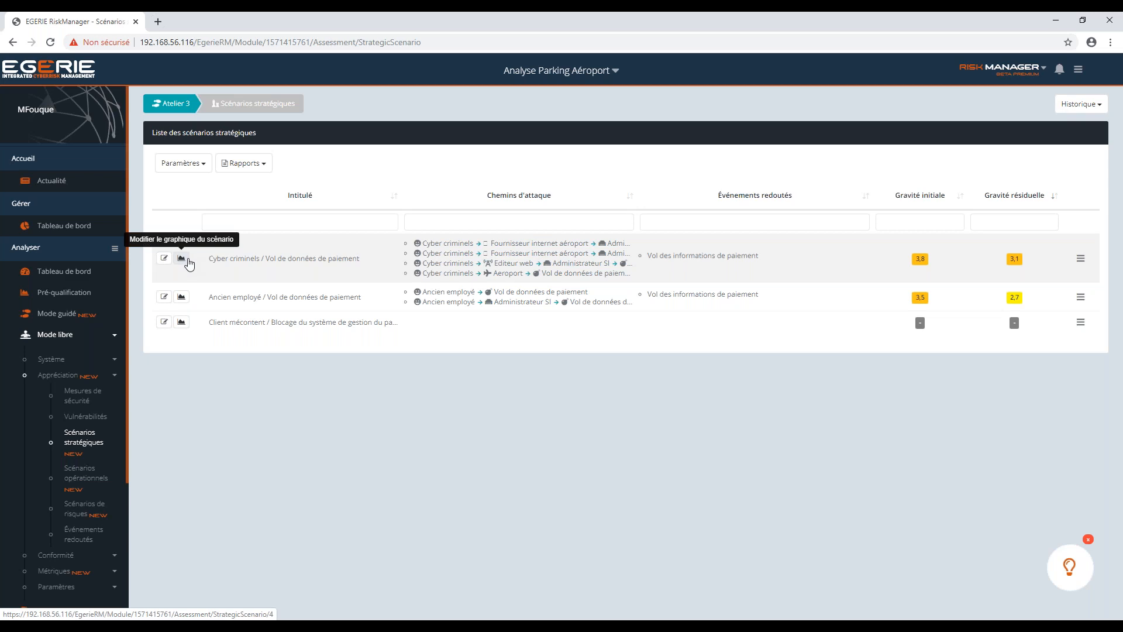
Examine the attack path graph of the Cyber criminels / Vol de données de paiement scenario and return to the scenario list
click(187, 264)
click(188, 264)
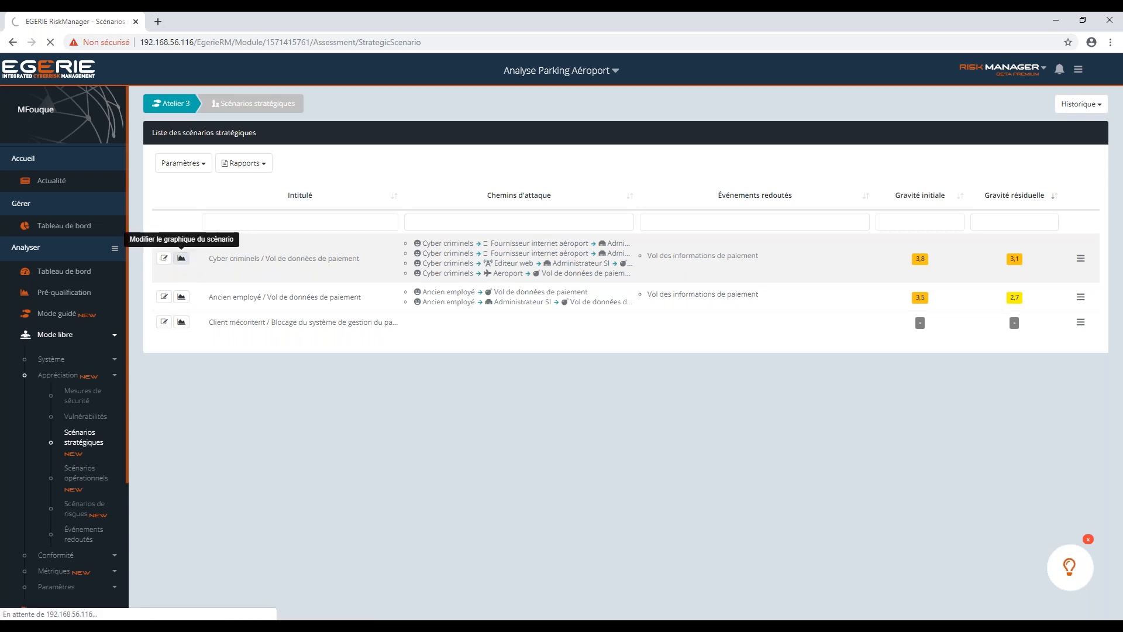
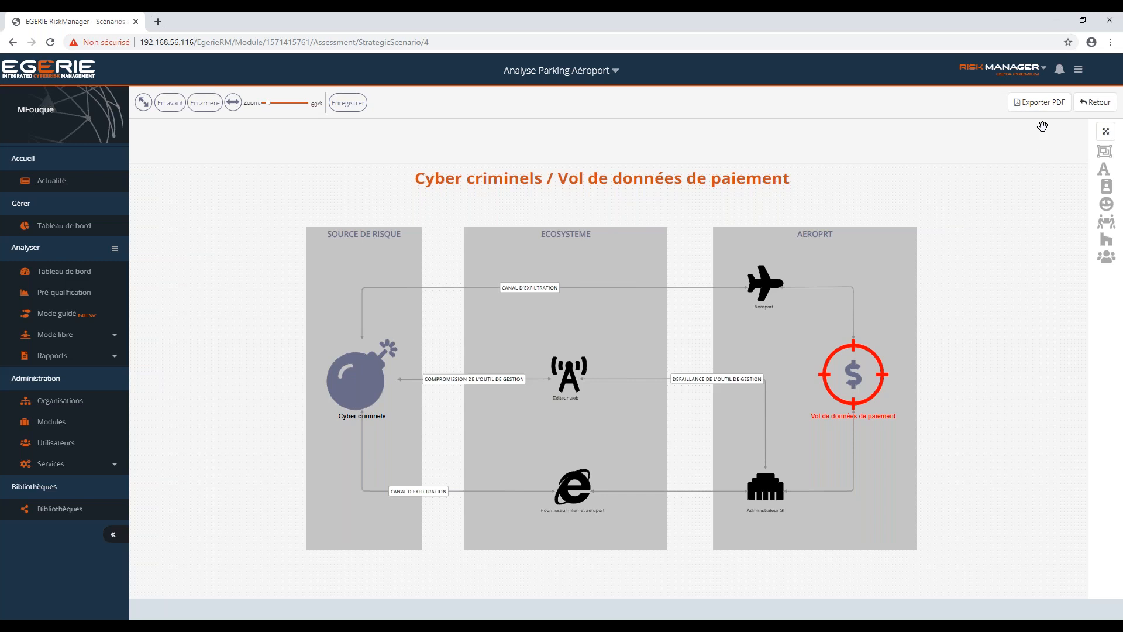
click(1097, 103)
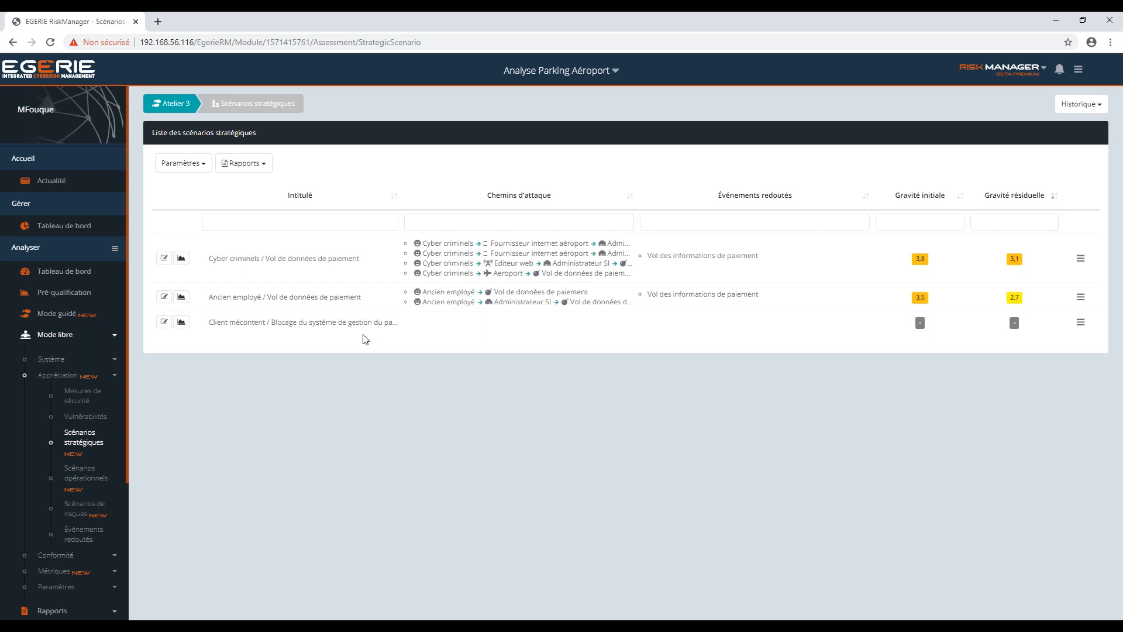
Add the feared events for unavailable parking space display and unavailable video surveillance to the Client mécontent / Blocage du système de gestion du parking scenario
click(166, 322)
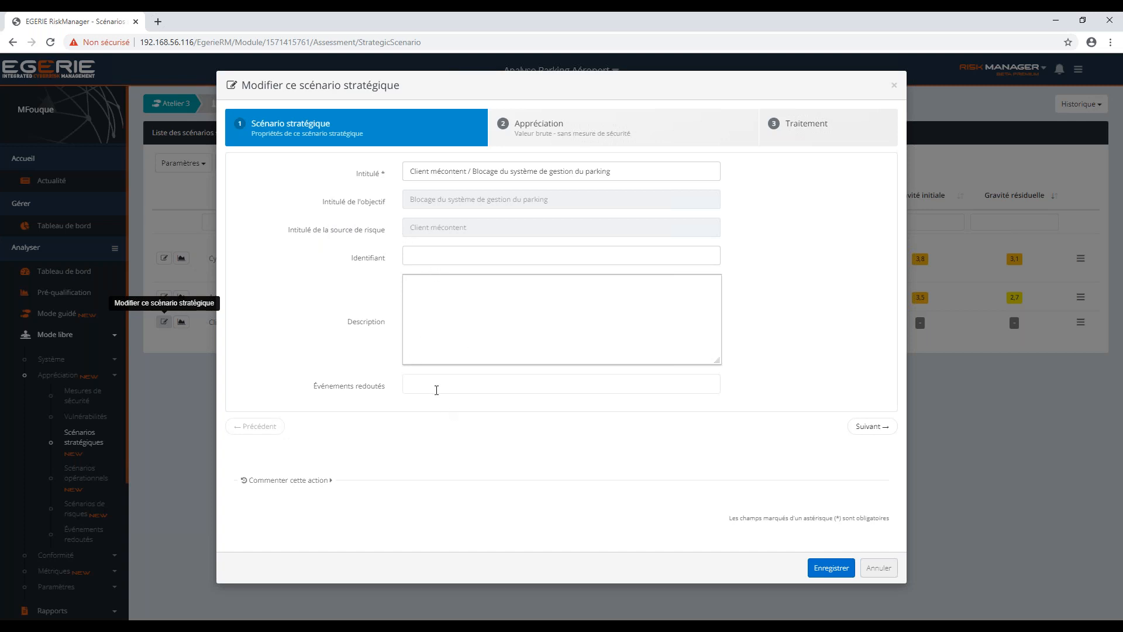
click(436, 390)
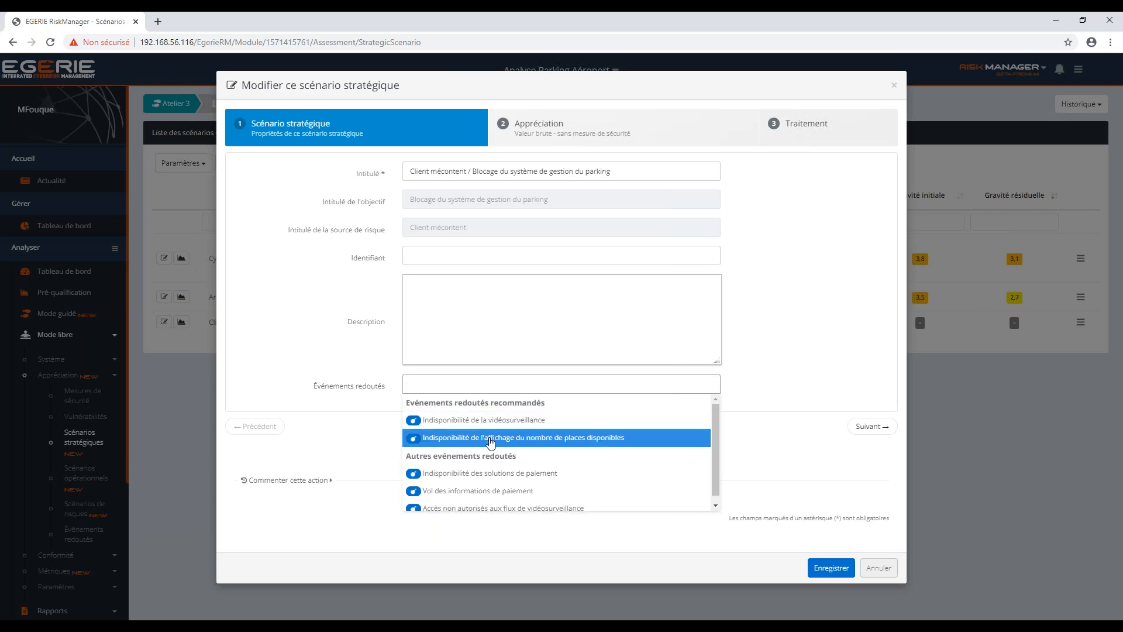
click(490, 443)
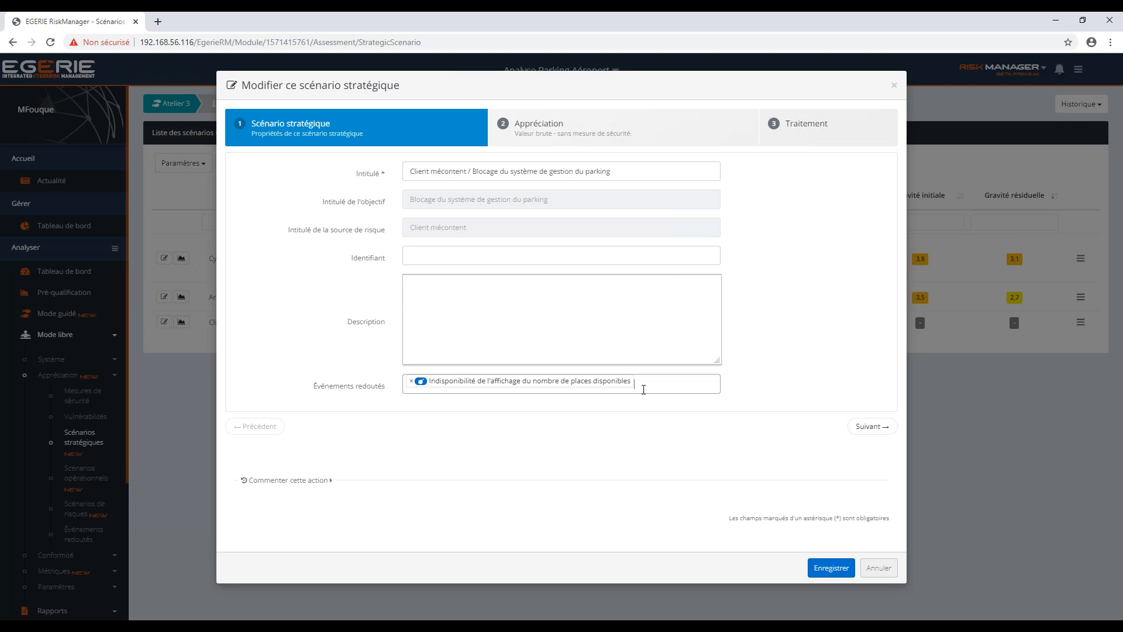
click(644, 389)
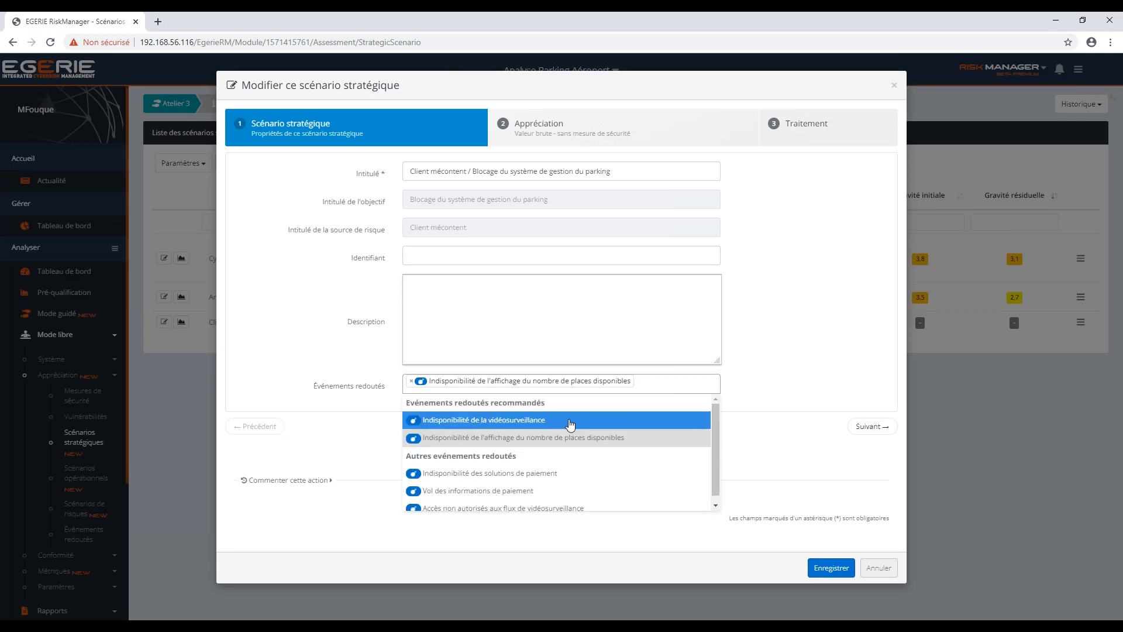
click(570, 422)
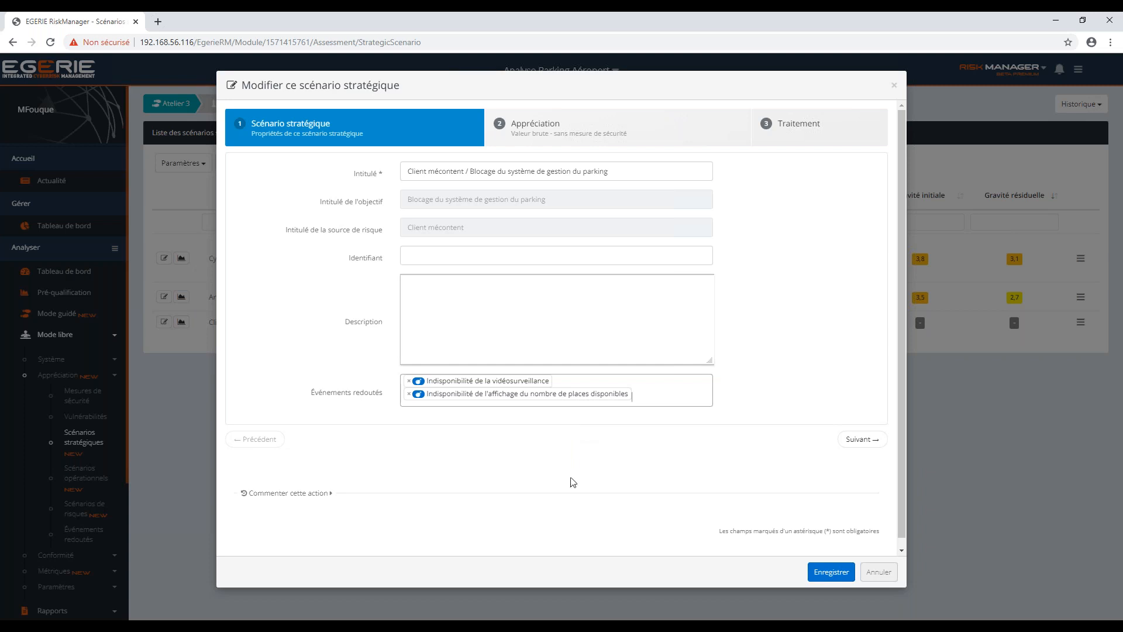
Override the scenario's calculated severity with a manual value of 3,0 (Grave) and save the strategic scenario
click(667, 147)
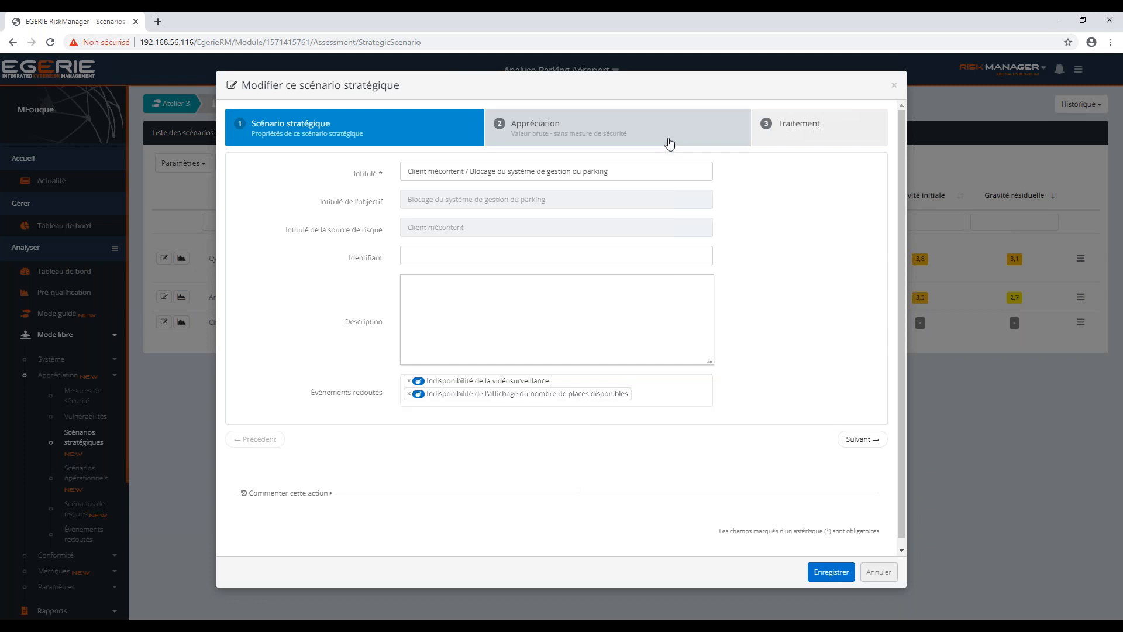
click(669, 144)
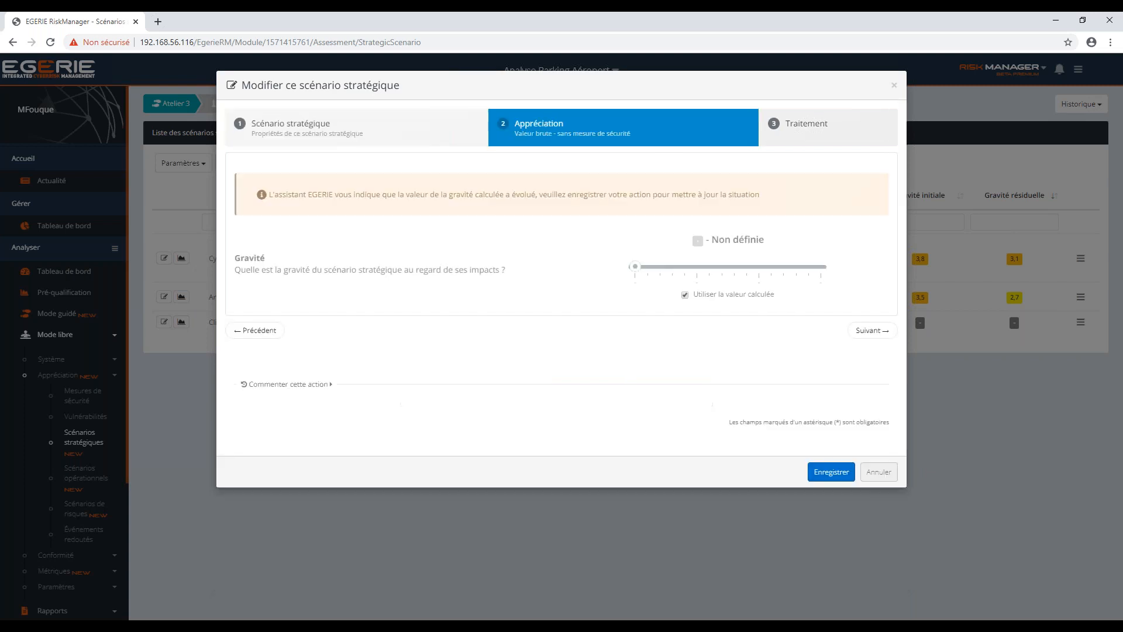
click(685, 296)
click(685, 296)
click(685, 296)
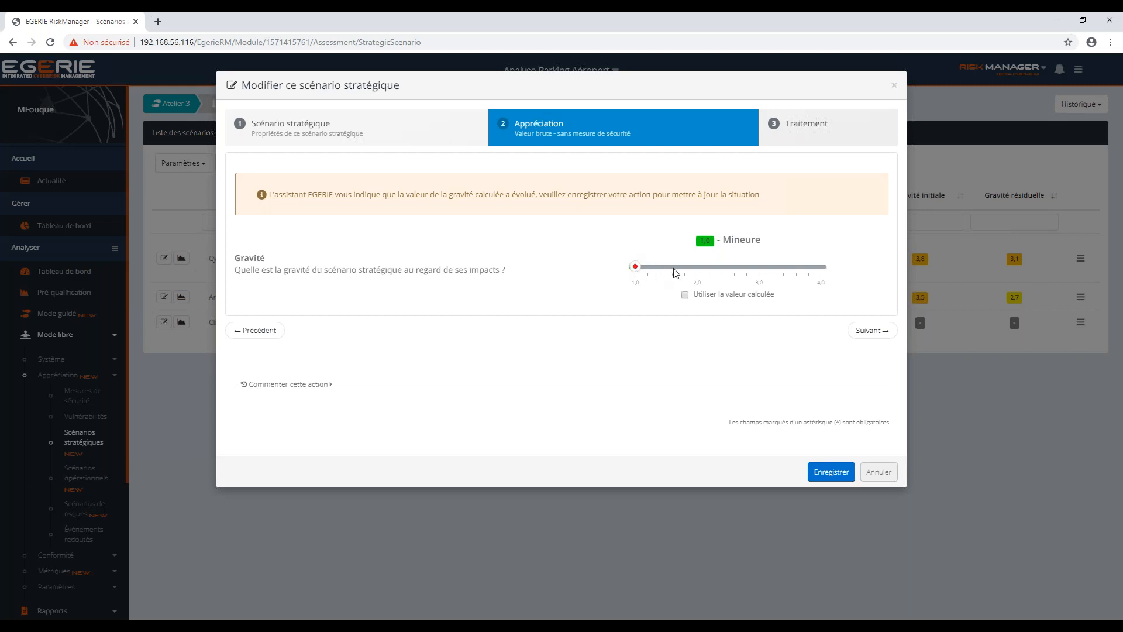
click(697, 269)
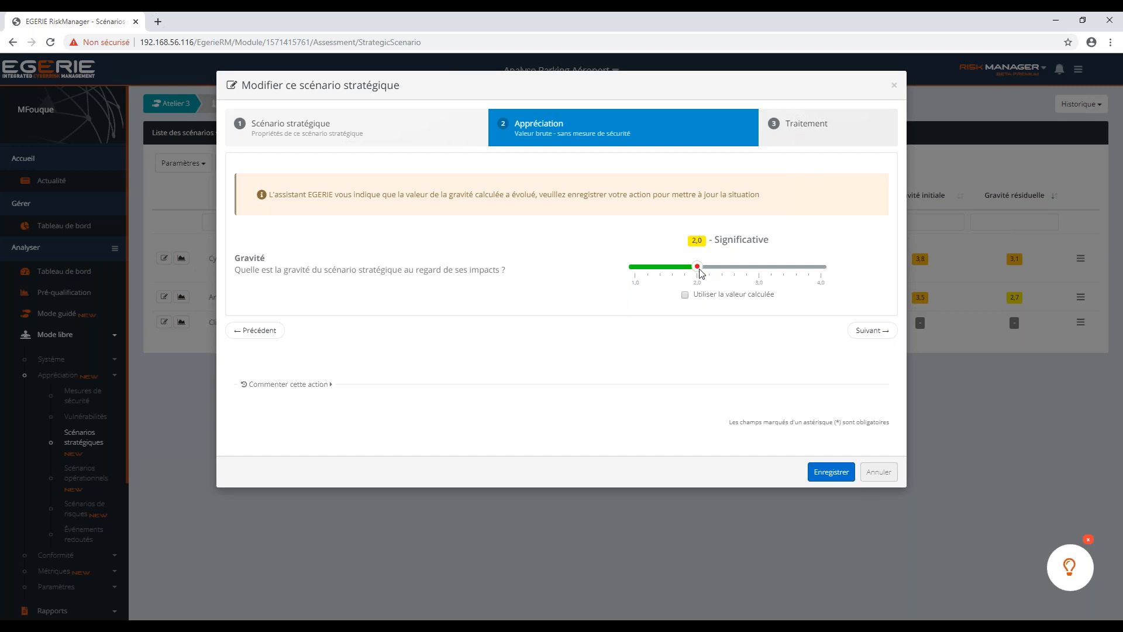
drag(702, 273, 759, 268)
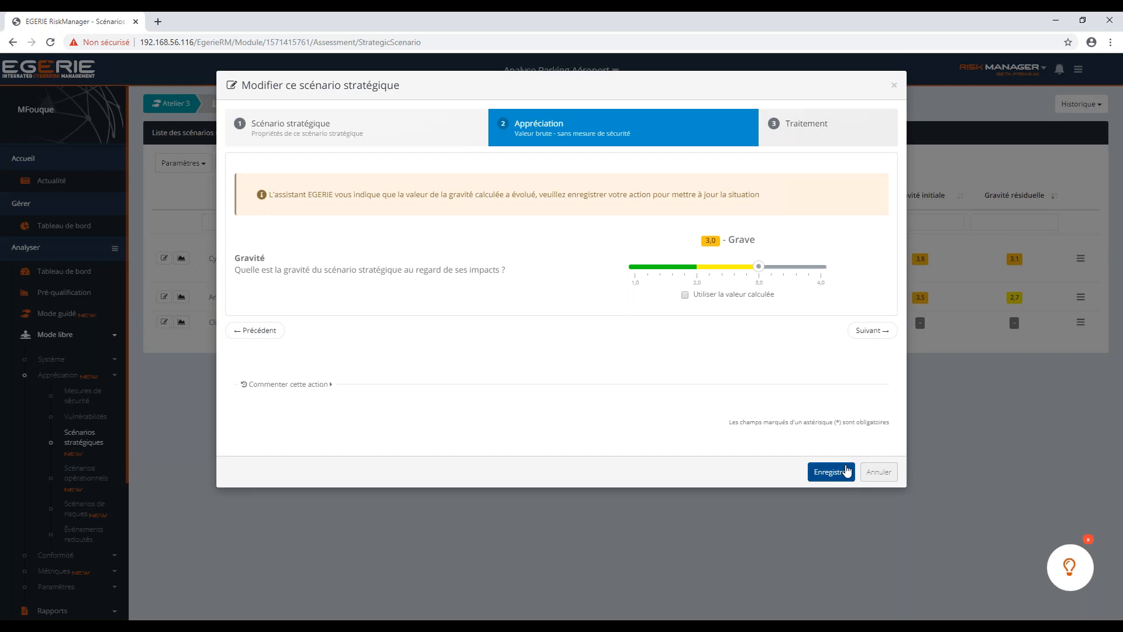
click(846, 471)
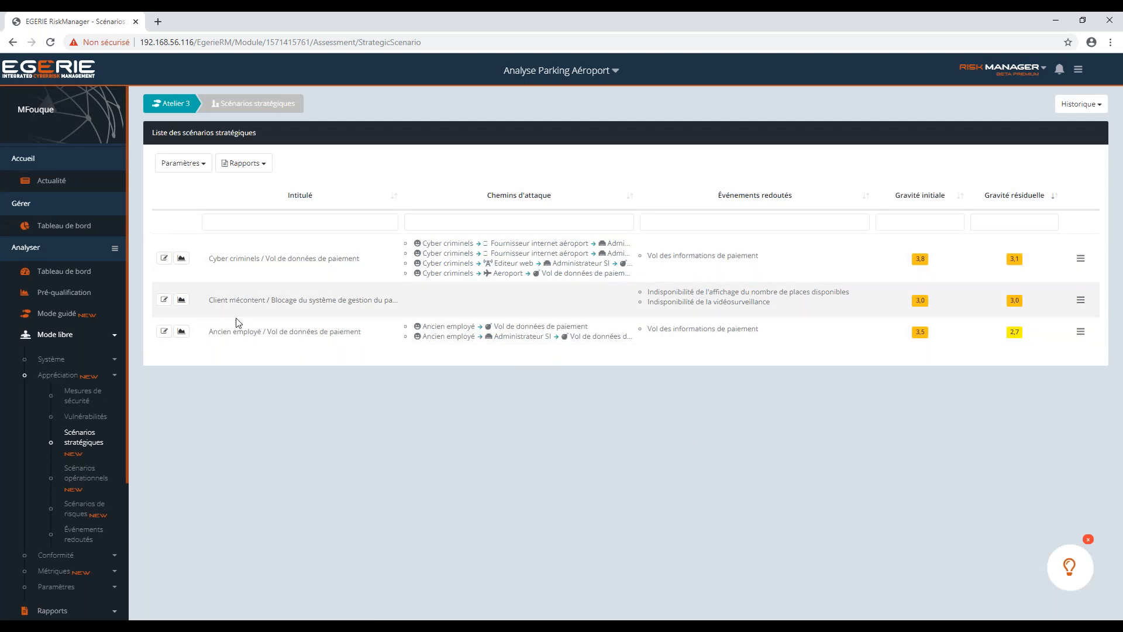
Open the attack path graph of the Client mécontent scenario and space its source and target nodes farther apart
click(182, 300)
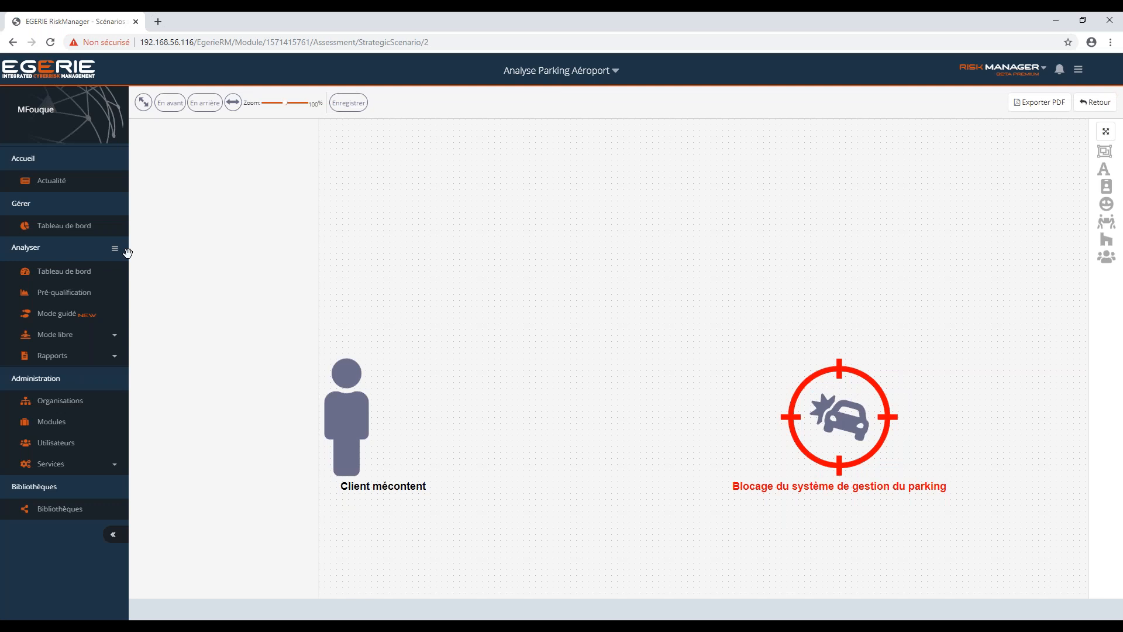
drag(287, 107, 276, 111)
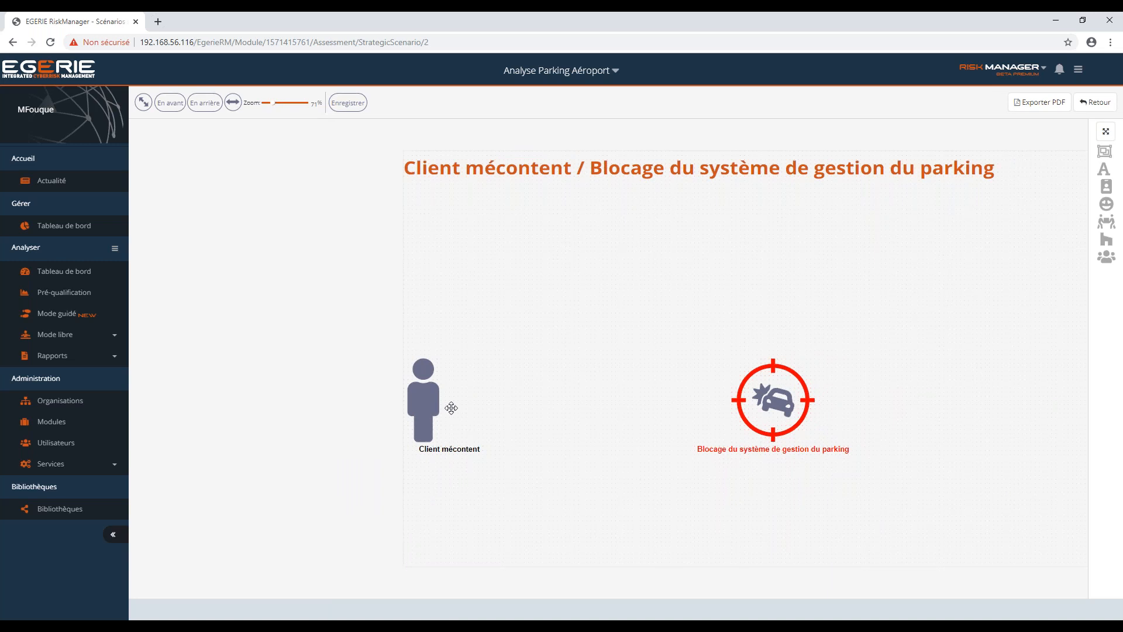
drag(778, 413, 999, 404)
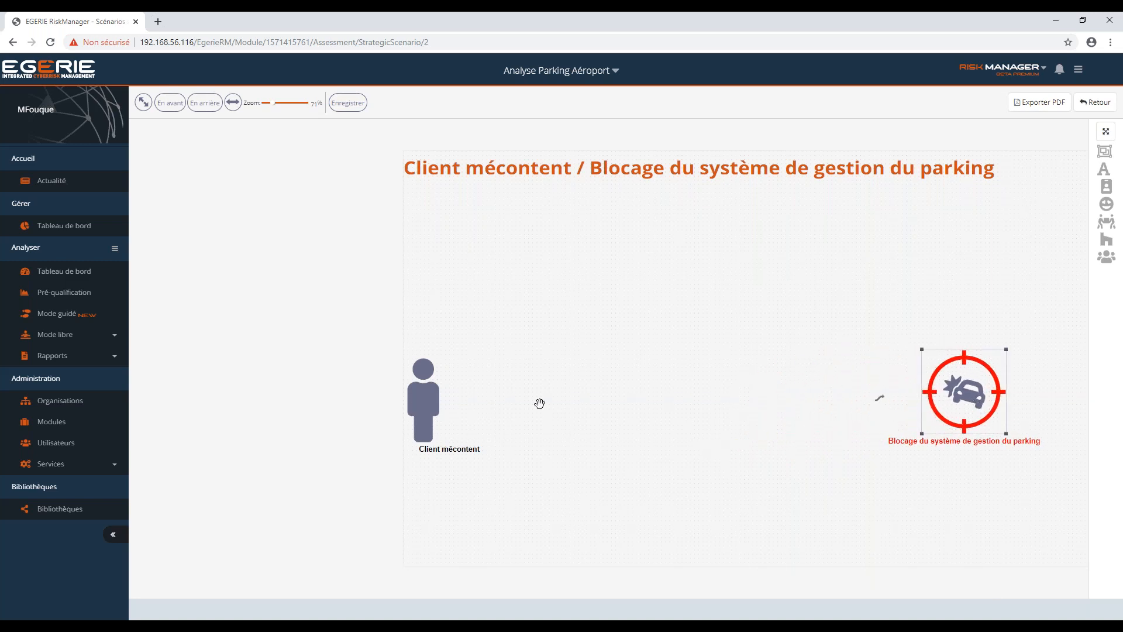
drag(430, 406, 455, 397)
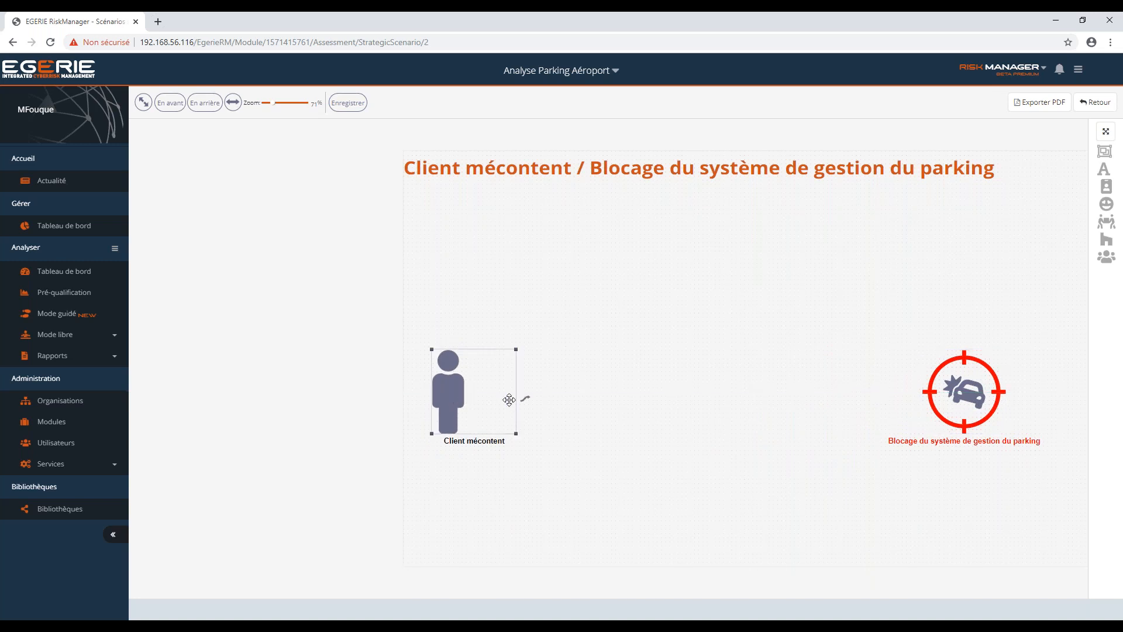
drag(592, 343, 424, 298)
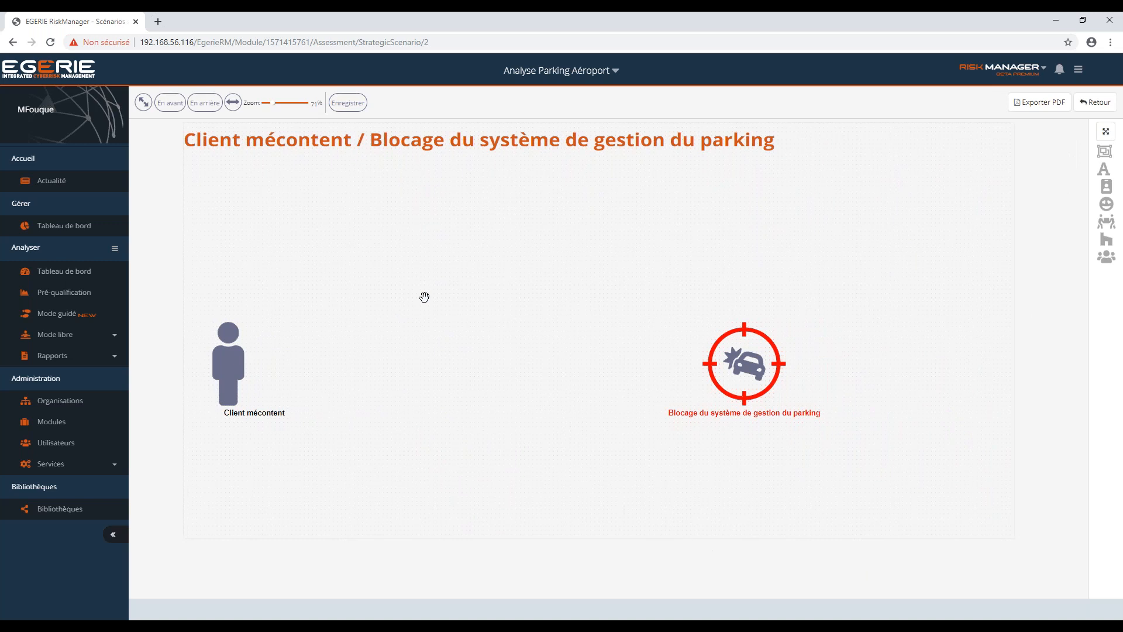
Add a tall group around the Client mécontent node and title it SOURCE DE RISQUE
click(1100, 134)
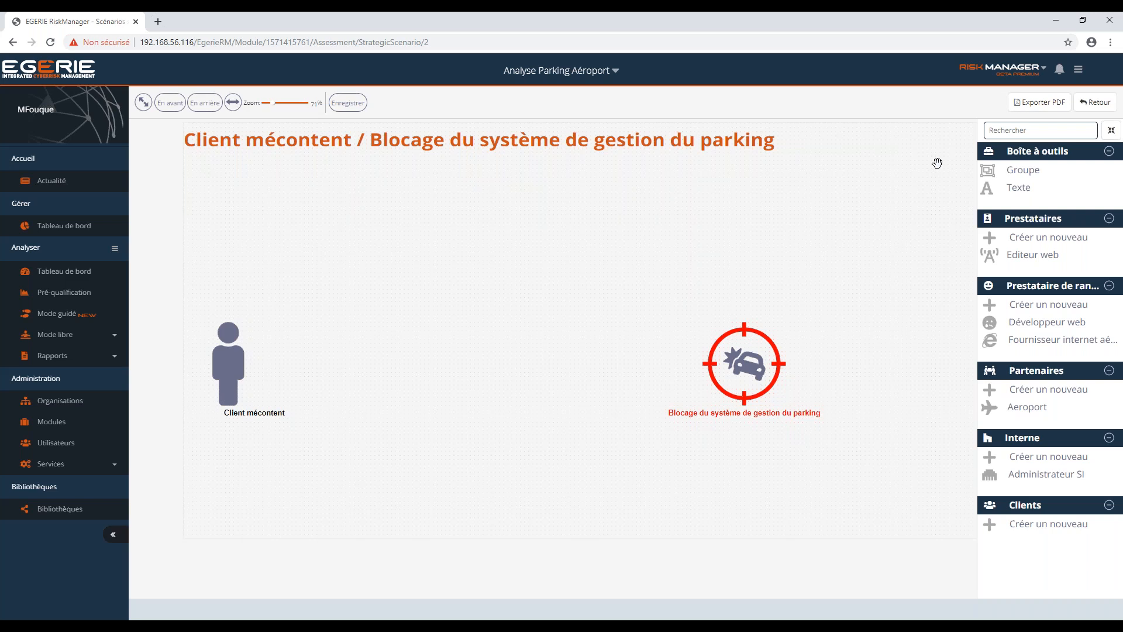
drag(1053, 175, 233, 256)
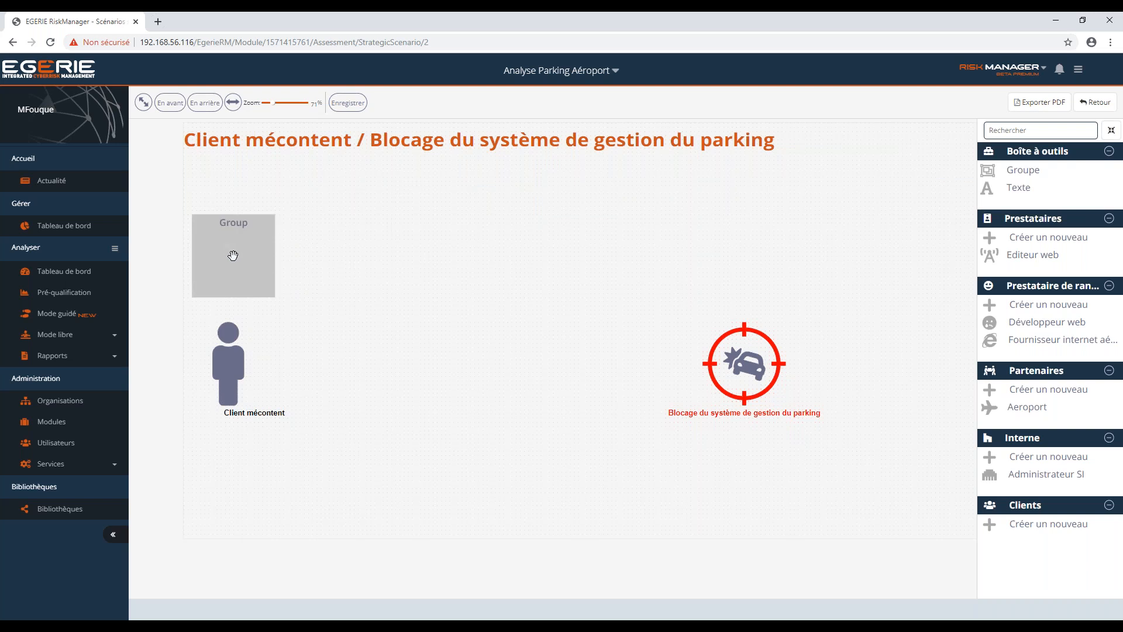
click(240, 226)
drag(275, 297, 317, 562)
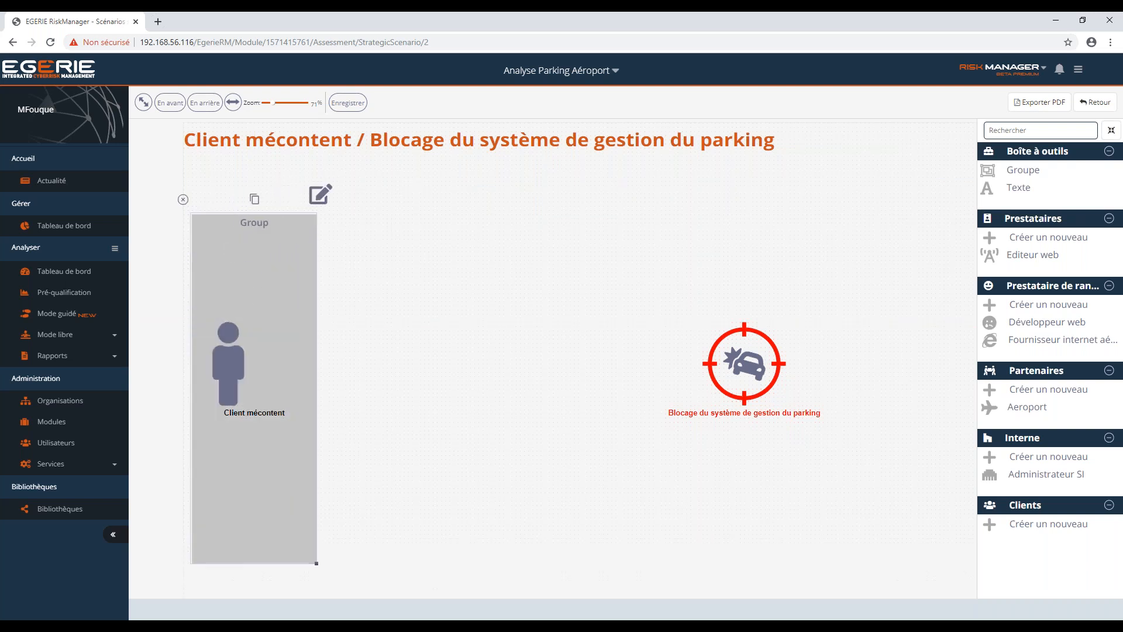
click(316, 200)
text(SOURCE DE RISQUE)
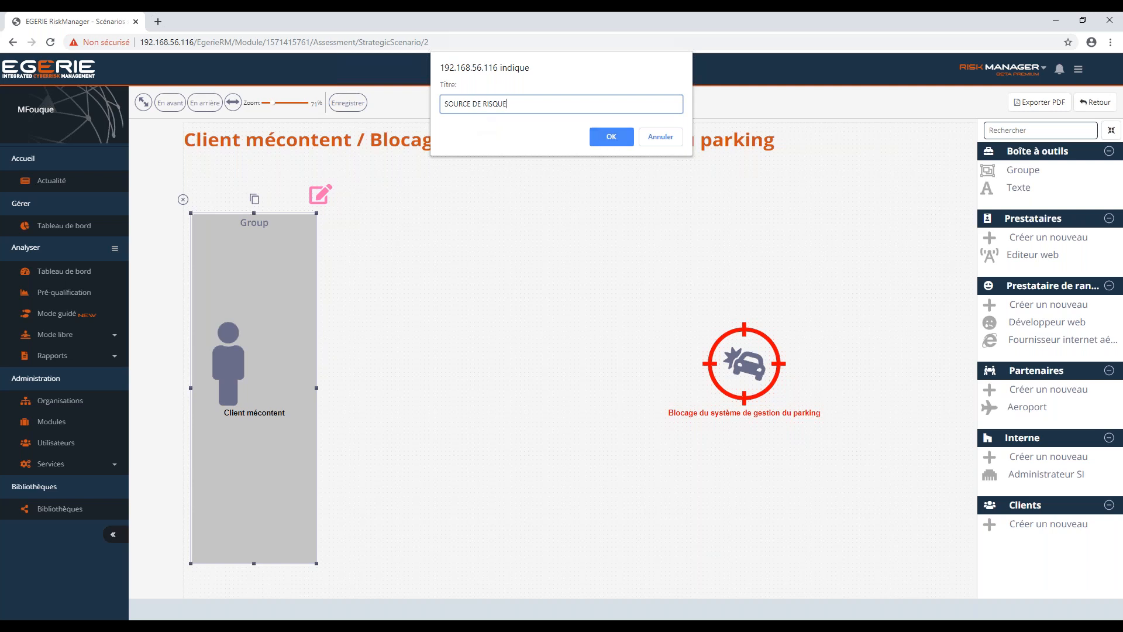
click(617, 143)
Add a tall group in the empty middle of the graph and title it ECOSYSTEME
drag(1029, 170, 389, 256)
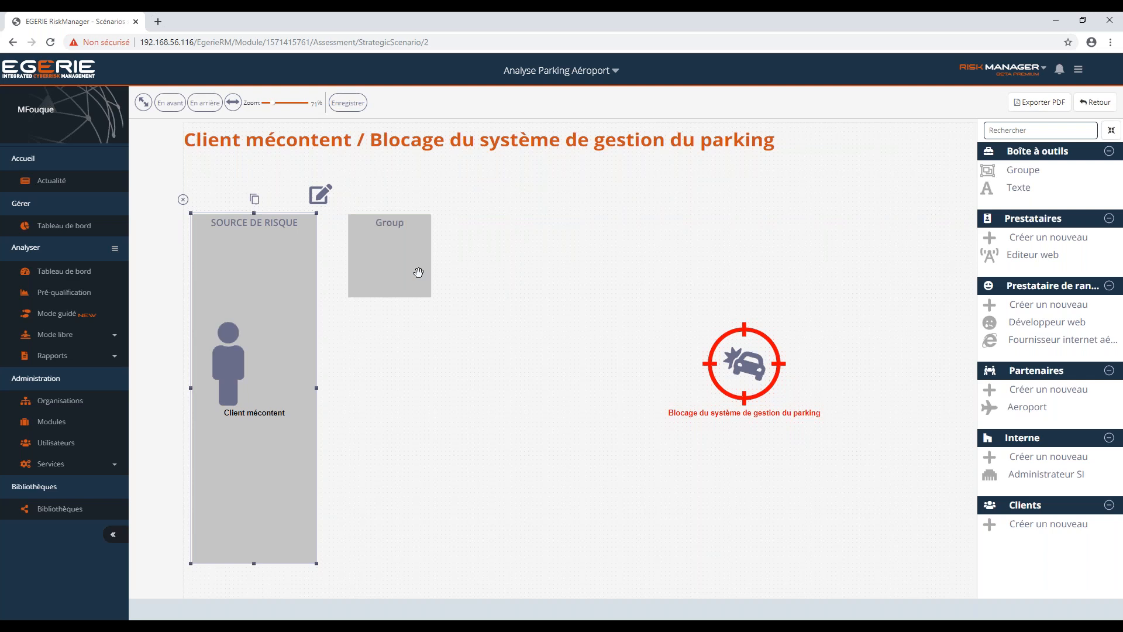
click(394, 234)
drag(430, 297, 433, 302)
drag(467, 353, 602, 563)
click(605, 194)
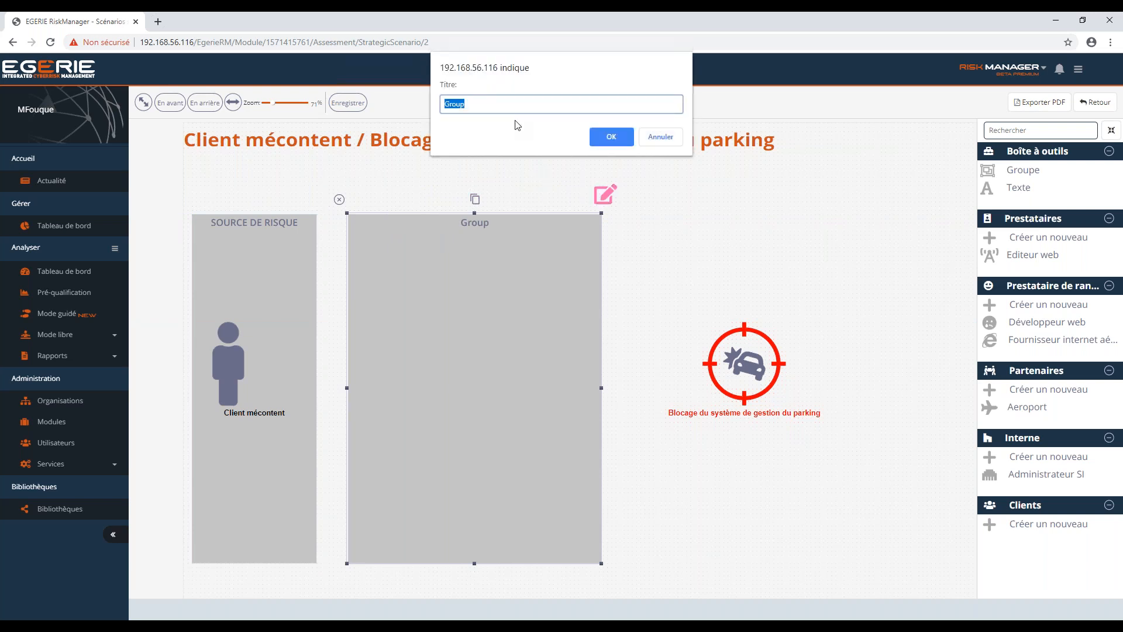
text(ECOSYSTEME)
key(Return)
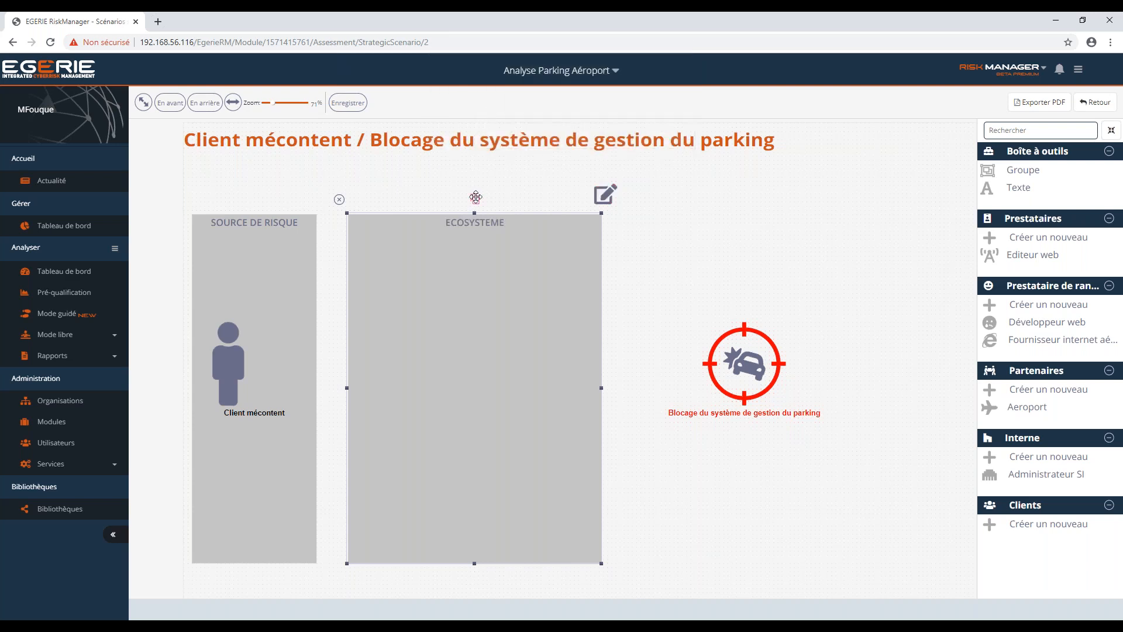
Add a group enclosing the Blocage du système de gestion du parking target and title it PARKING / AEROPORT
drag(1002, 176, 661, 252)
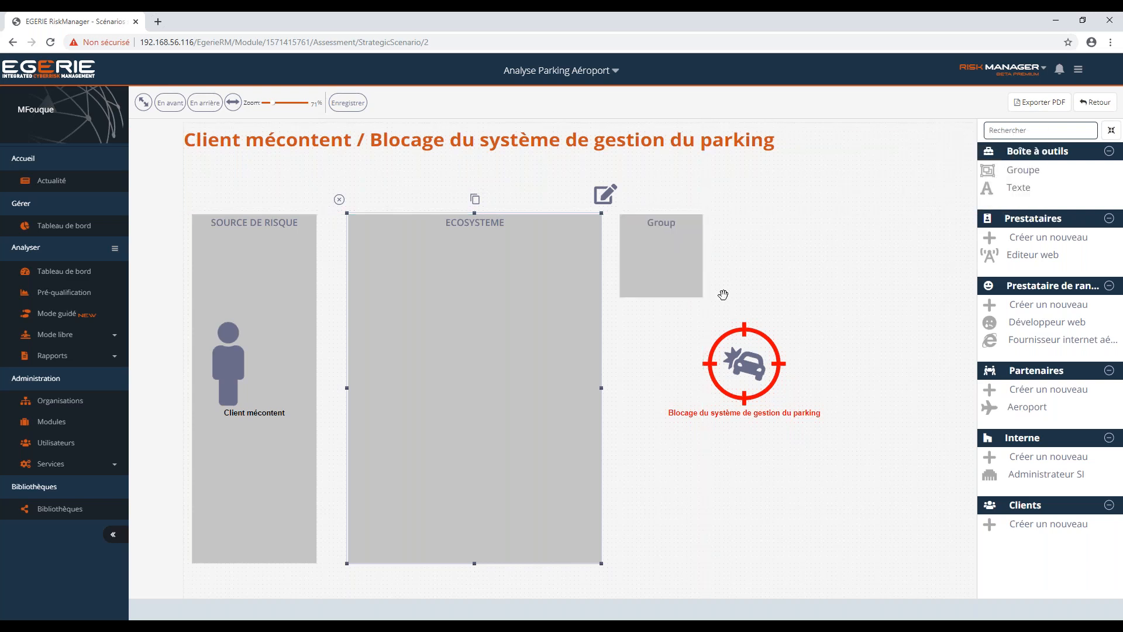
click(674, 243)
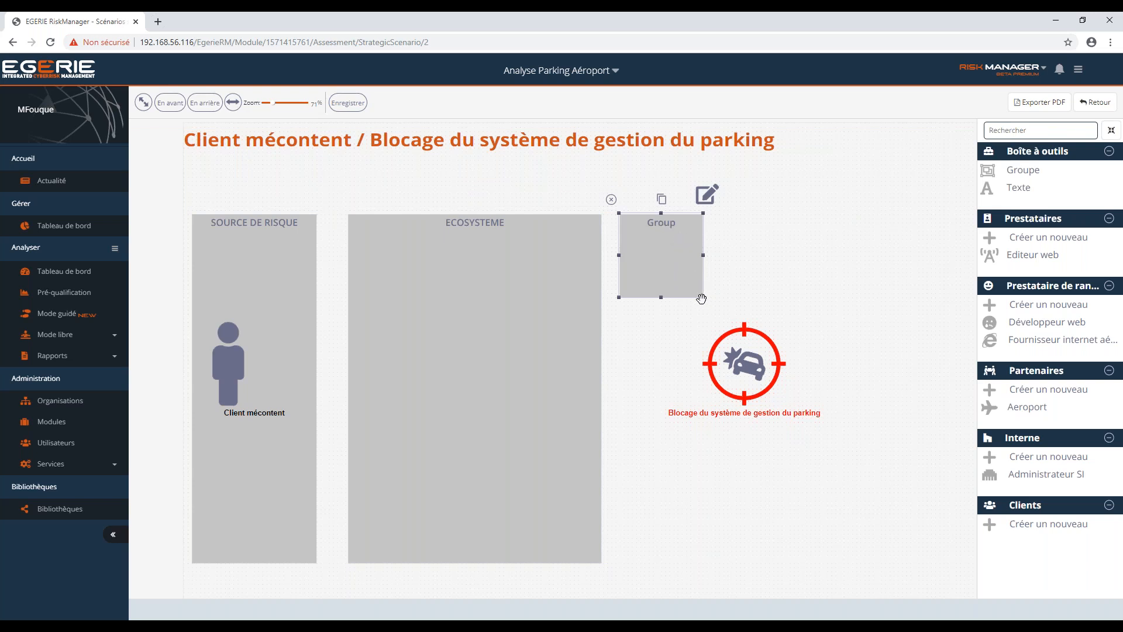
drag(701, 299, 853, 563)
click(852, 202)
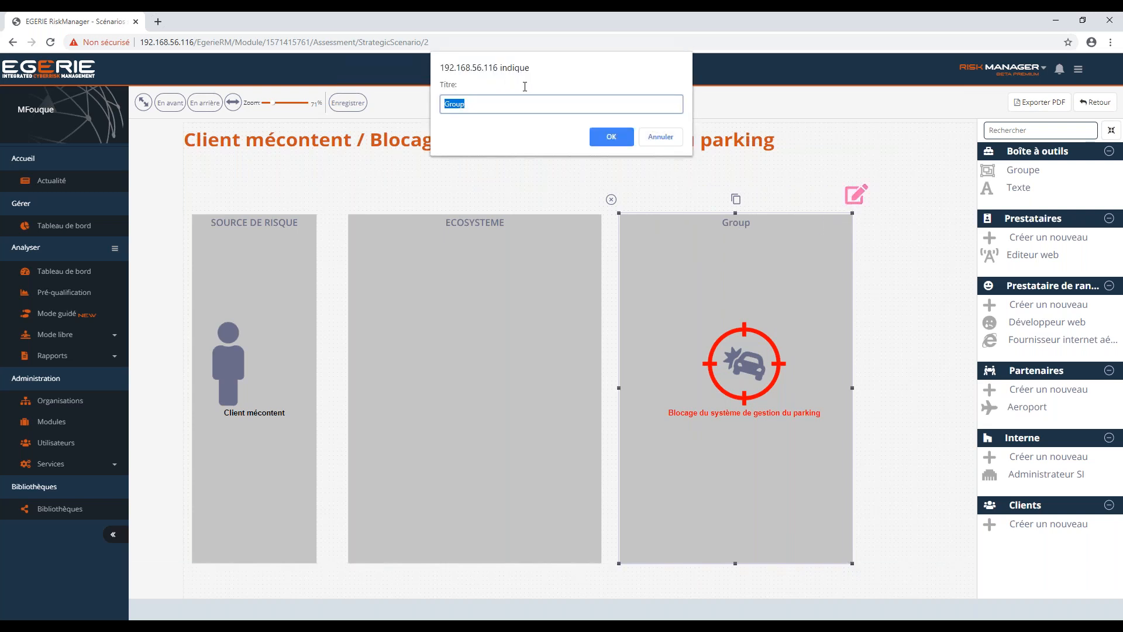
text(PARKING / AEROPORT)
click(630, 140)
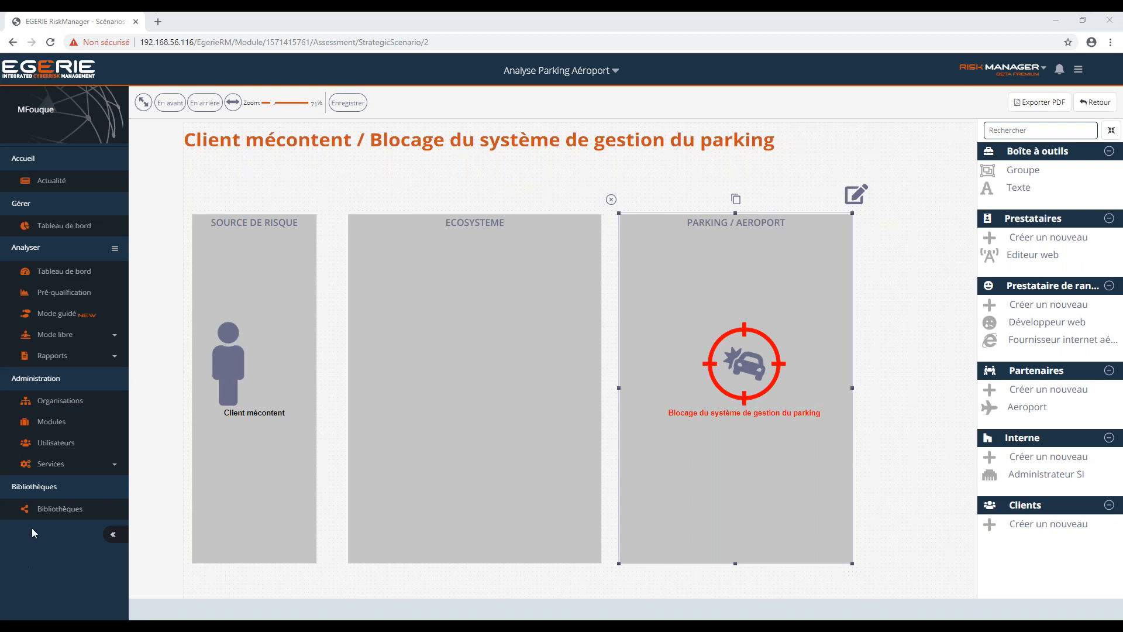
Link Client mécontent directly to the Blocage du système target and place Editeur web in the upper ECOSYSTEME group
click(232, 380)
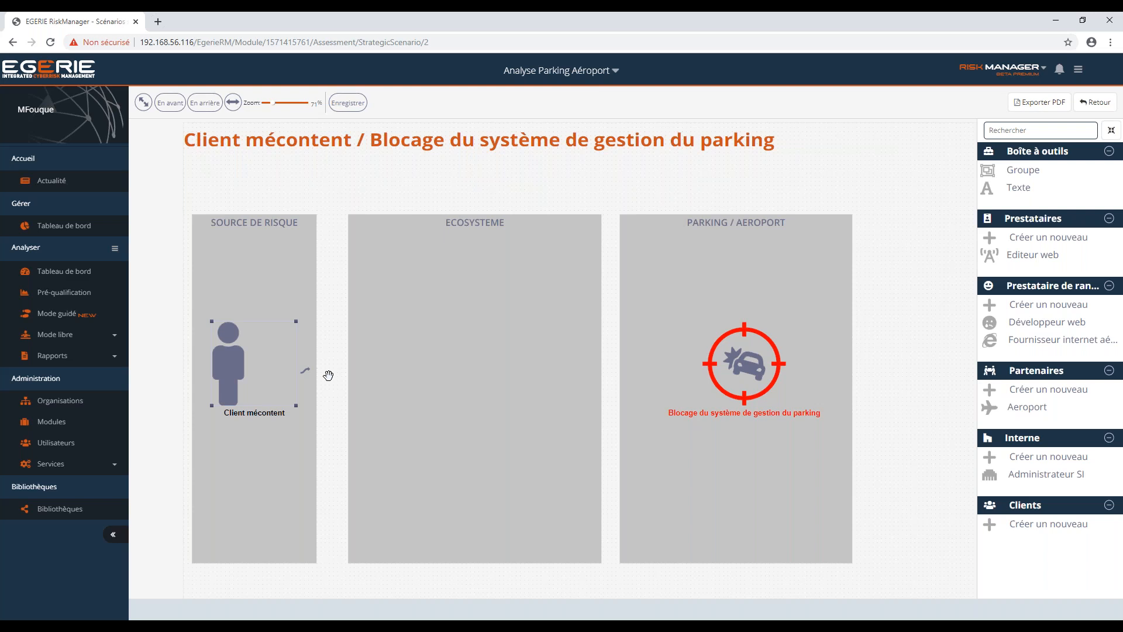
drag(304, 370, 732, 374)
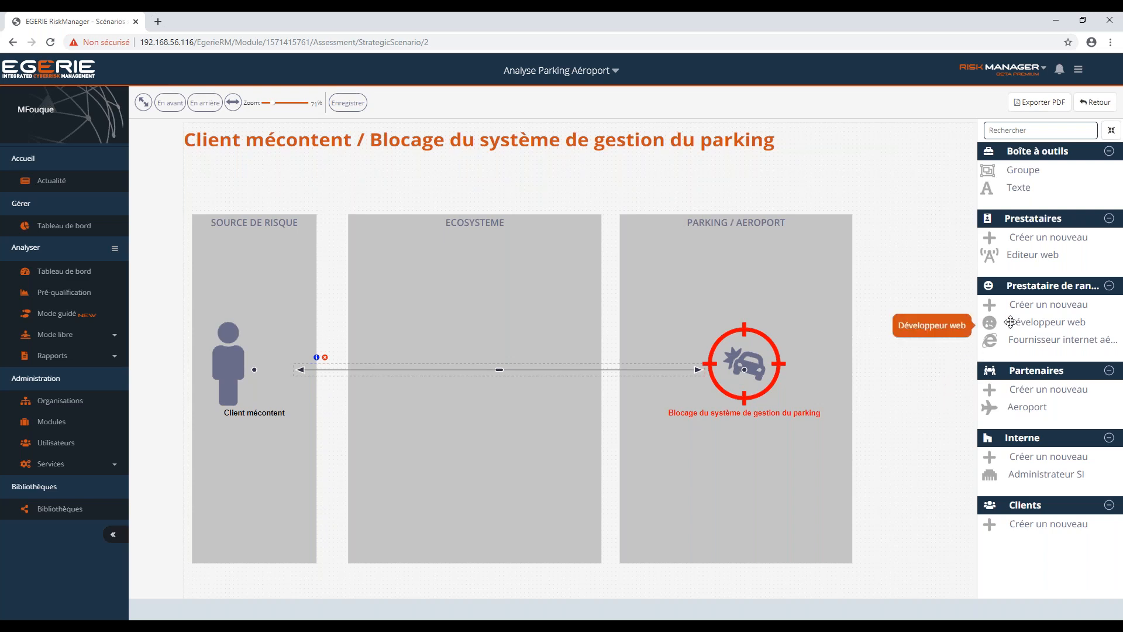
drag(1006, 253, 404, 435)
drag(402, 378, 391, 272)
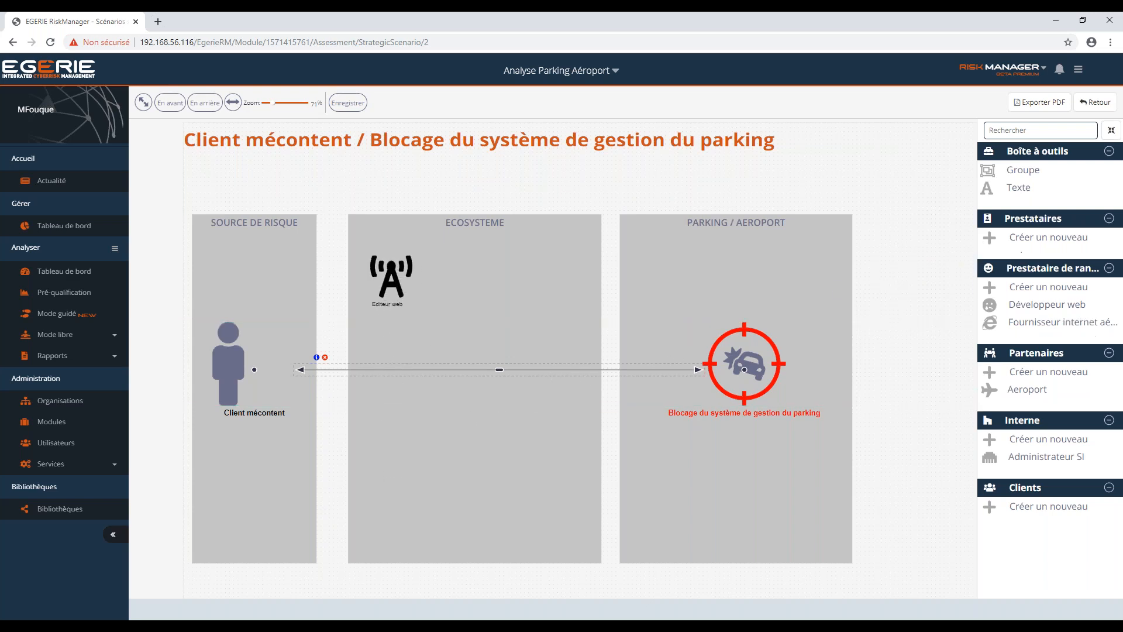
Link Editeur web to Client mécontent and to the Blocage du système target, bending both links at right angles
drag(220, 366, 385, 276)
click(411, 269)
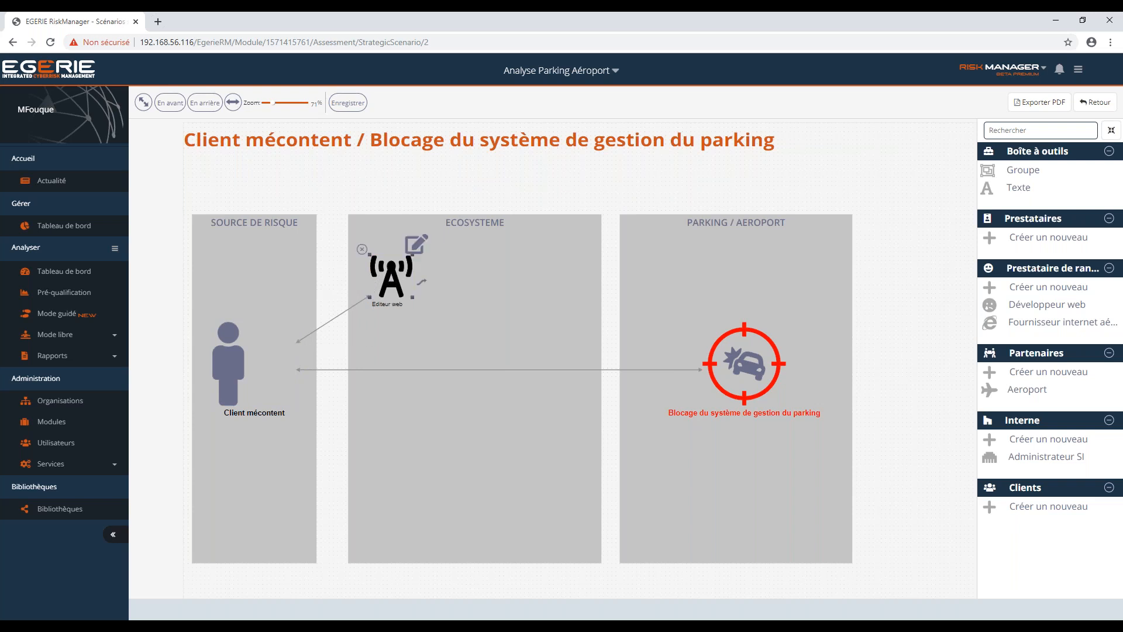
drag(421, 283, 753, 354)
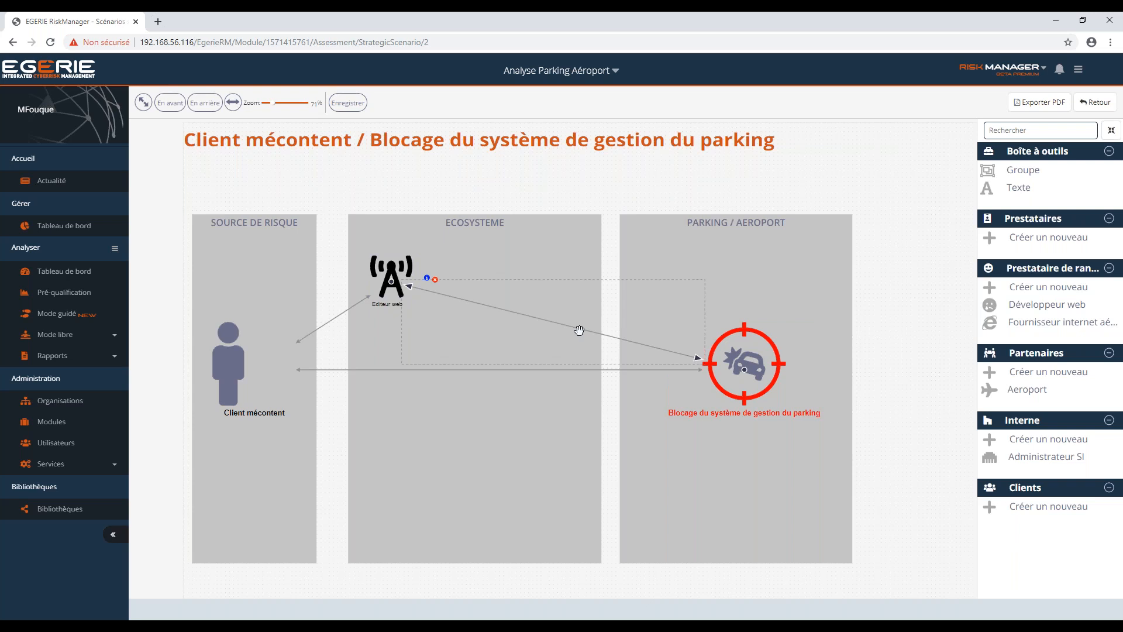
drag(579, 330, 605, 275)
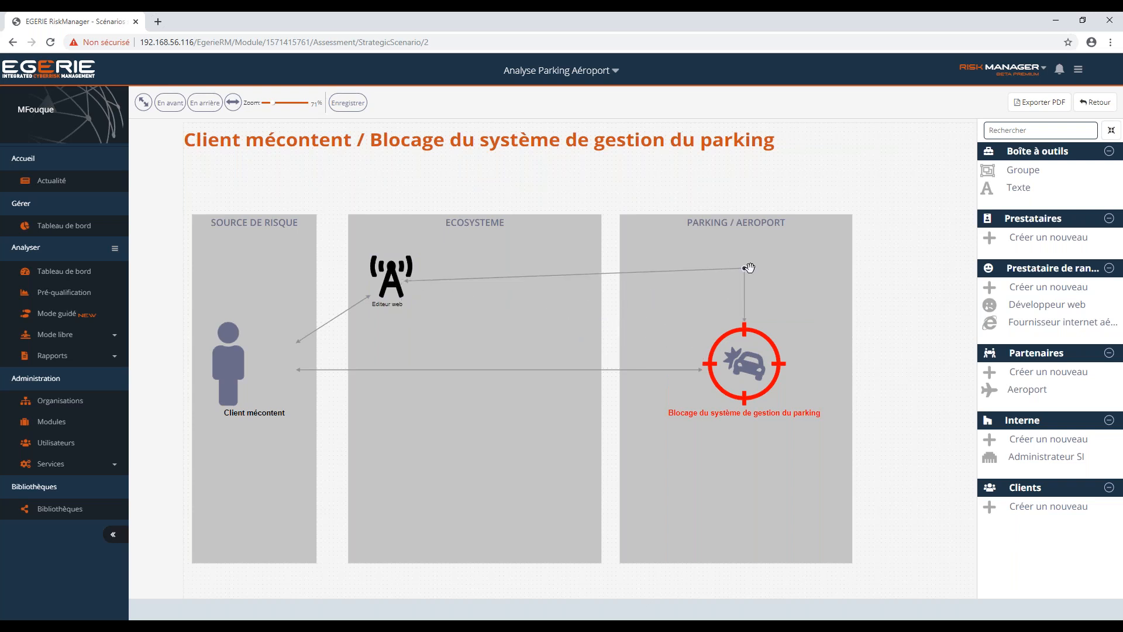
drag(744, 269, 744, 283)
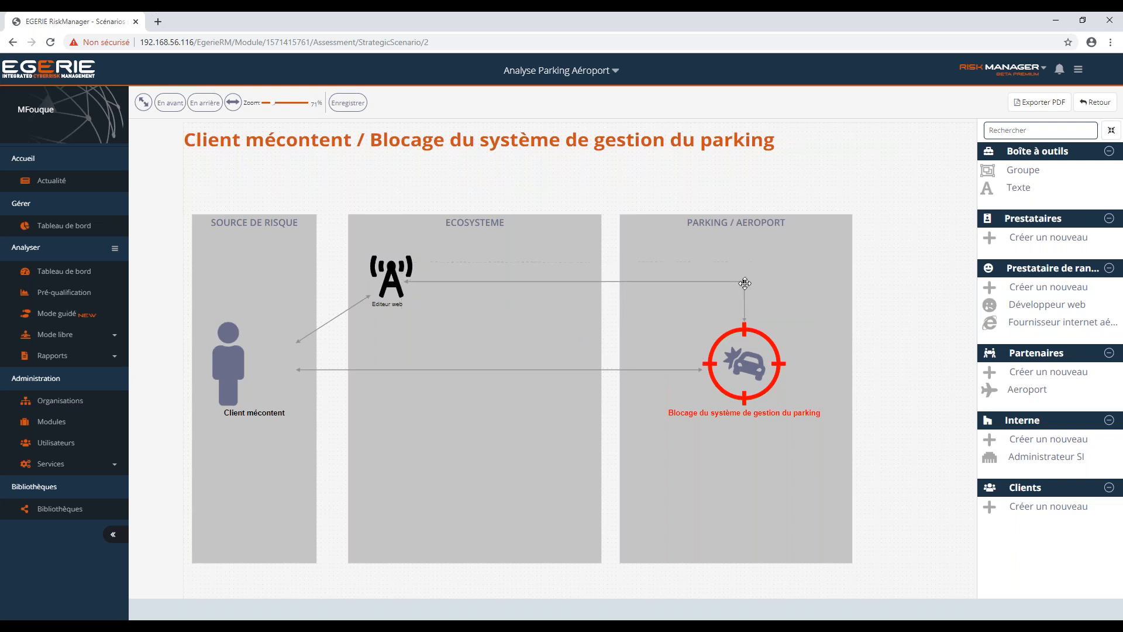
click(300, 338)
drag(254, 369, 254, 281)
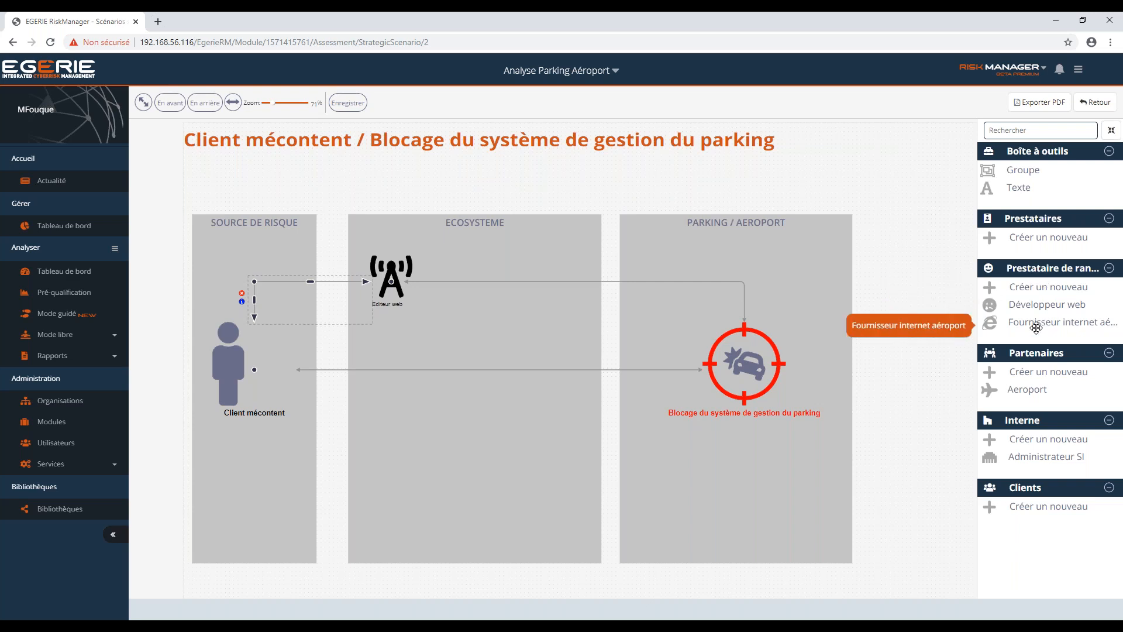
Place Administrateur SI below Editeur web and reroute the direct link from Client mécontent to the target beneath the stakeholders
drag(1040, 456, 512, 326)
click(411, 369)
drag(411, 369, 254, 516)
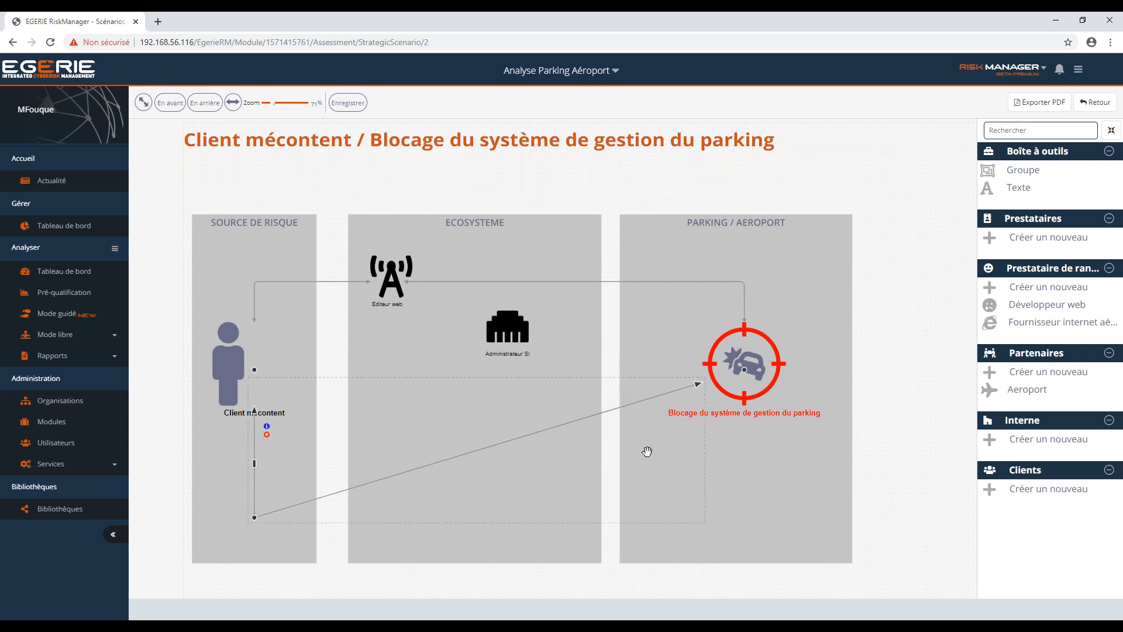
drag(617, 410, 744, 517)
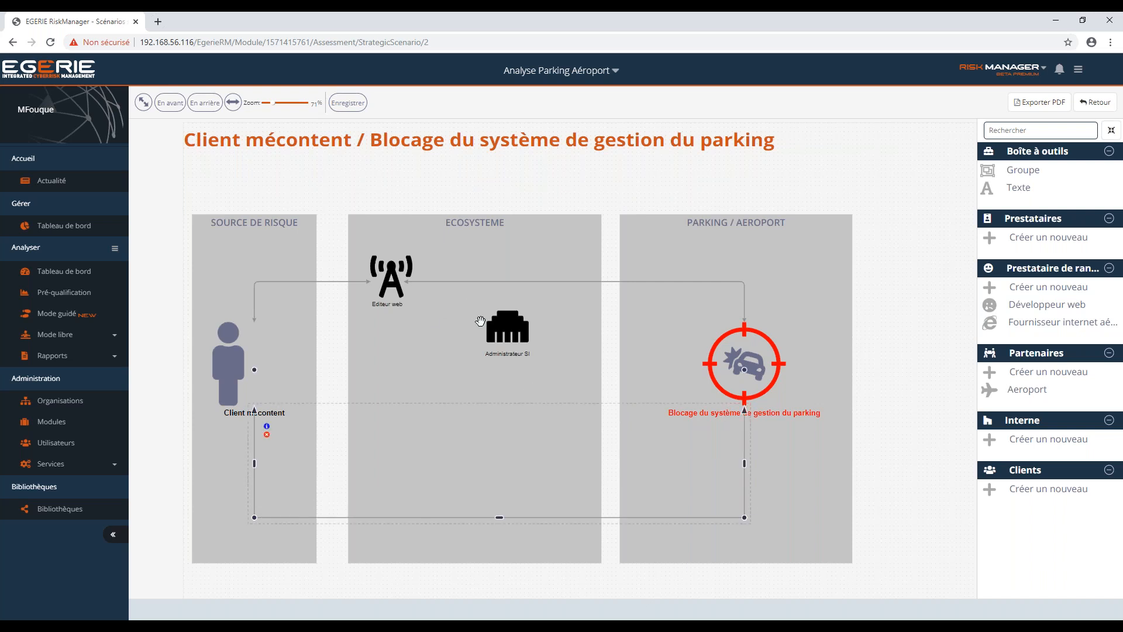
drag(495, 330, 378, 382)
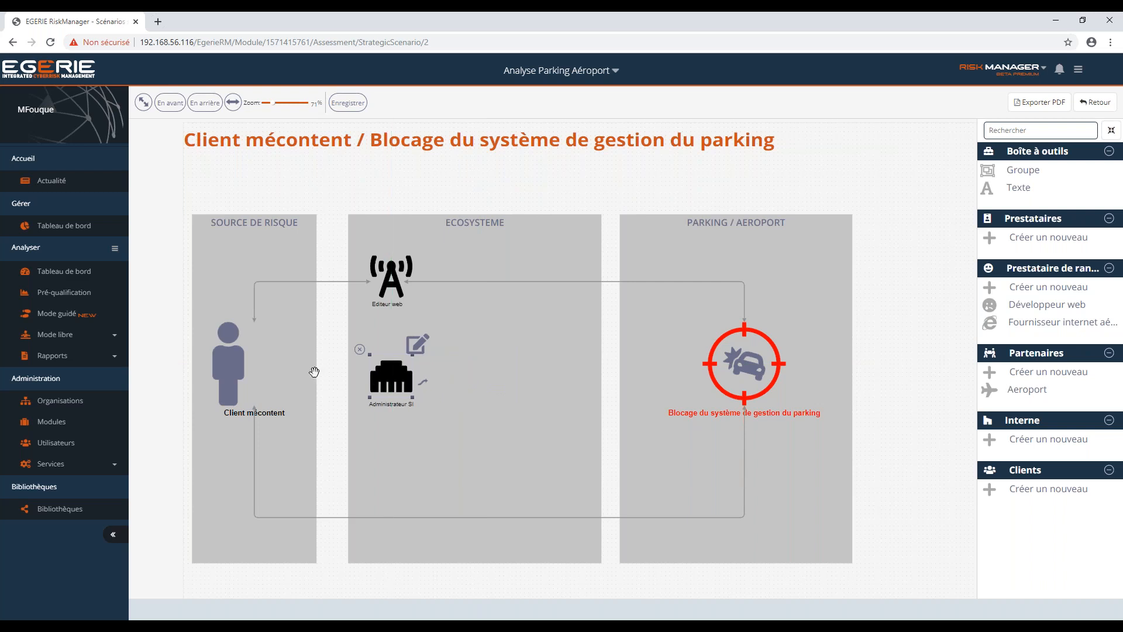
Link Administrateur SI to Client mécontent, to the Blocage du système target and to Editeur web
click(250, 375)
mouse_move(304, 370)
mouse_down()
mouse_move(389, 379)
mouse_move(404, 365)
mouse_move(695, 384)
mouse_move(741, 367)
mouse_up()
click(405, 376)
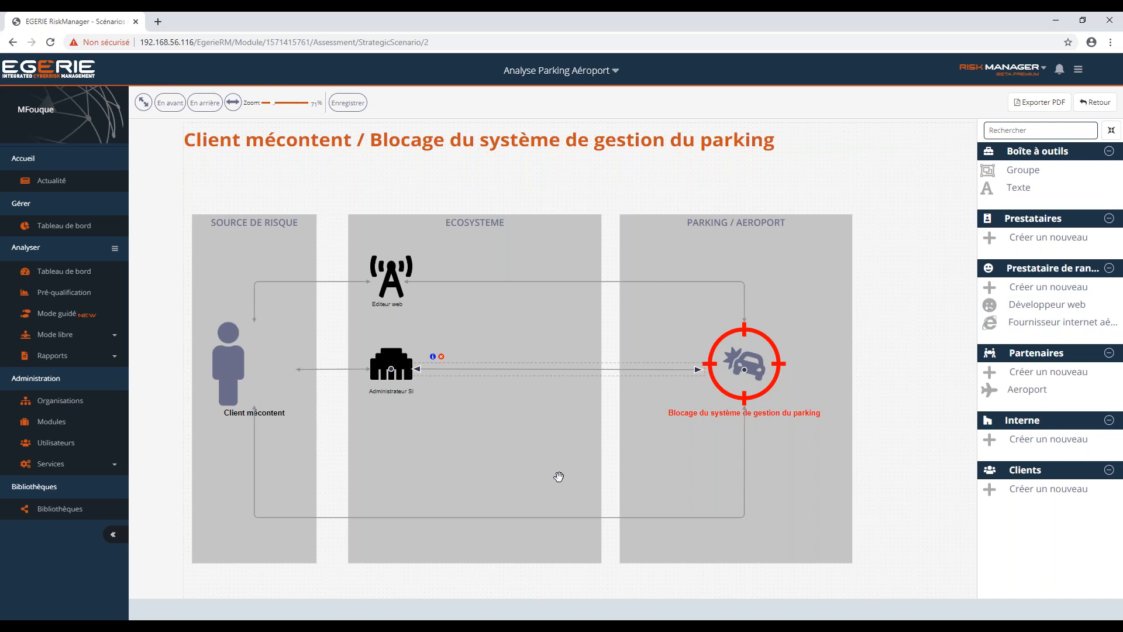
drag(385, 290, 386, 288)
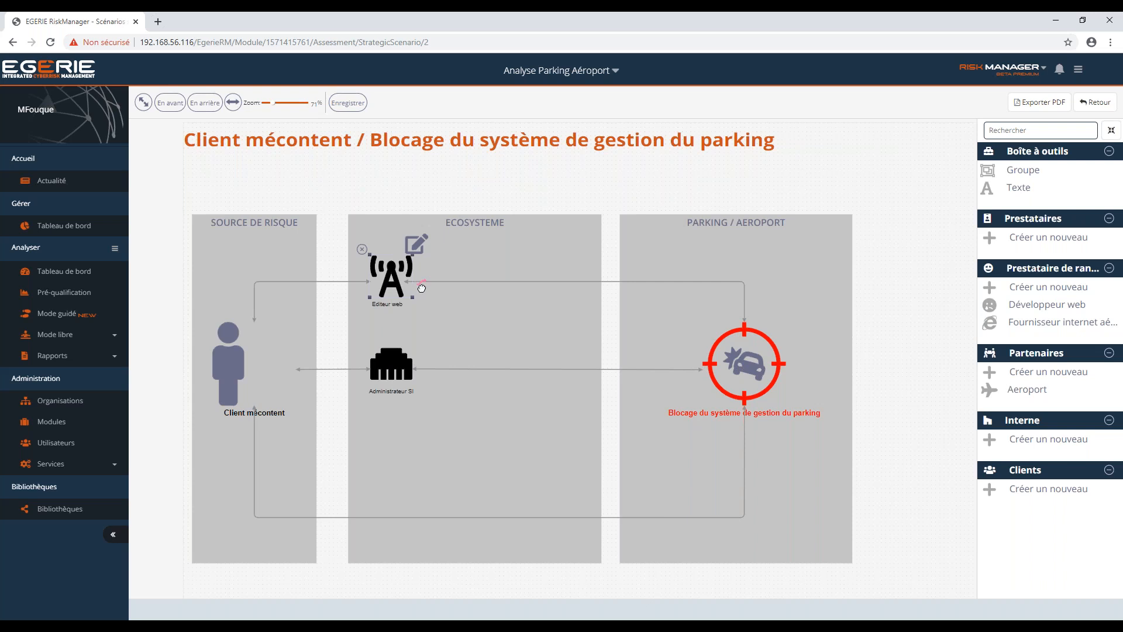
drag(421, 288, 393, 367)
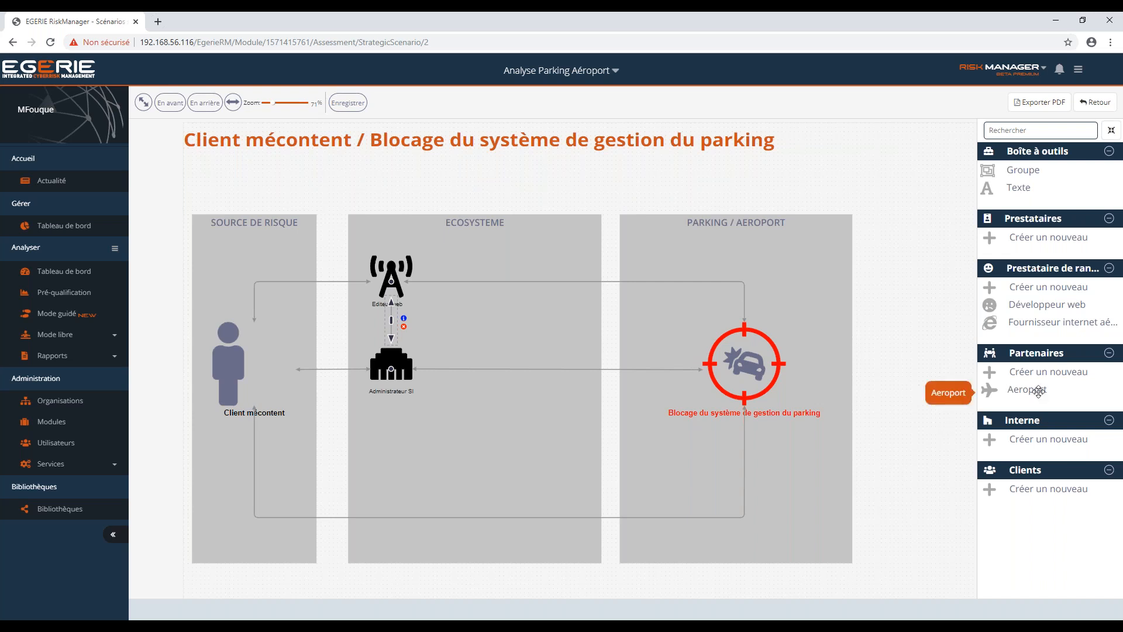
Place Aeroport below Administrateur SI and link it with right-angled paths to Client mécontent and the Blocage du système target
drag(1038, 391, 388, 453)
click(234, 368)
drag(303, 375, 744, 370)
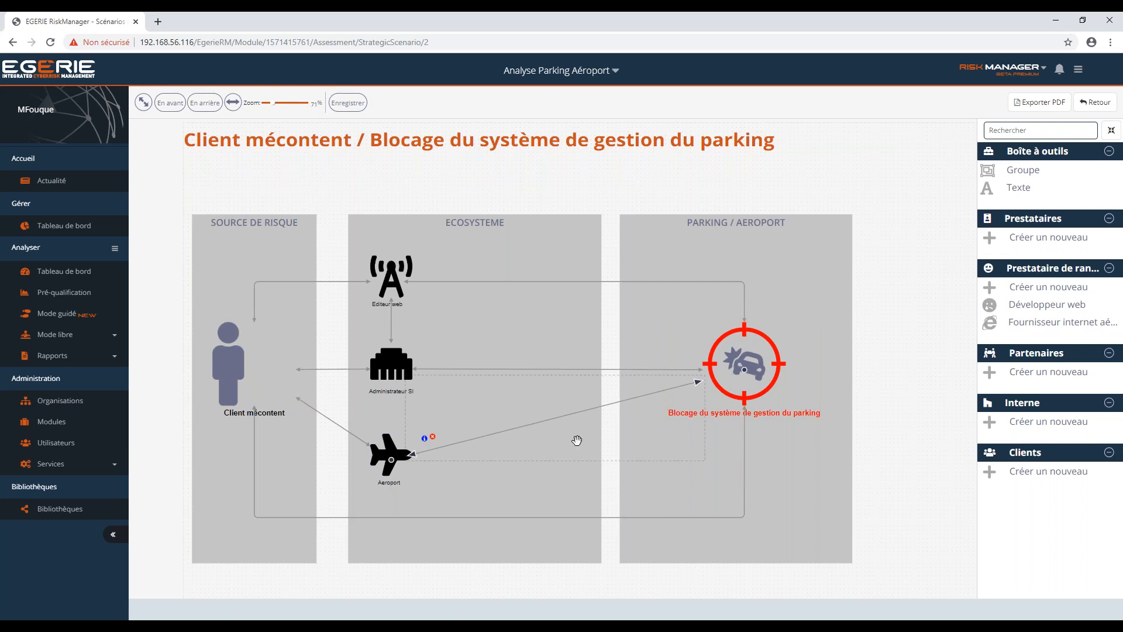
drag(509, 428, 744, 459)
drag(331, 420, 269, 442)
drag(327, 420, 254, 460)
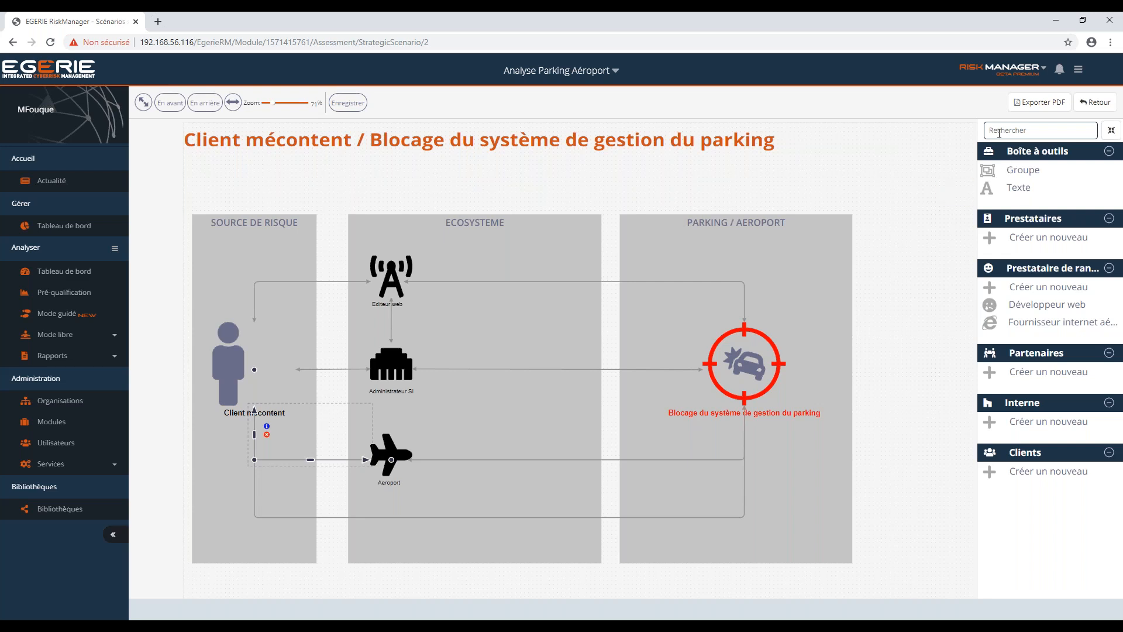
Save the attack path graph and return to the strategic scenario list
click(360, 111)
click(1082, 102)
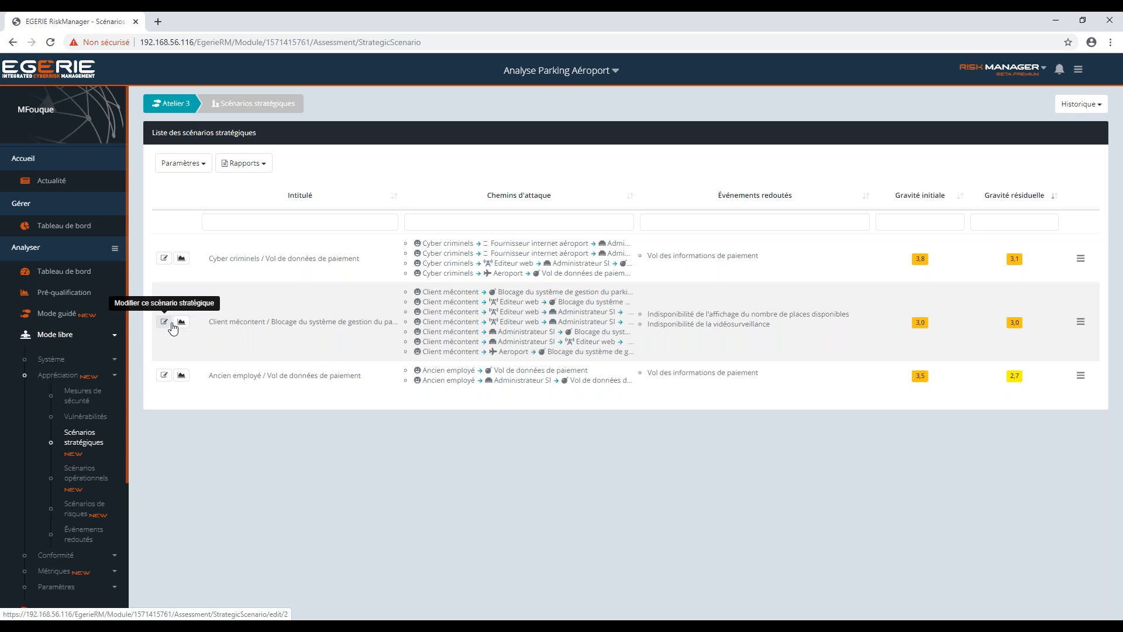
Mark Atelier 3's activities for evaluating stakeholders, building the ecosystem threat map and selecting critical stakeholders as finished
click(182, 111)
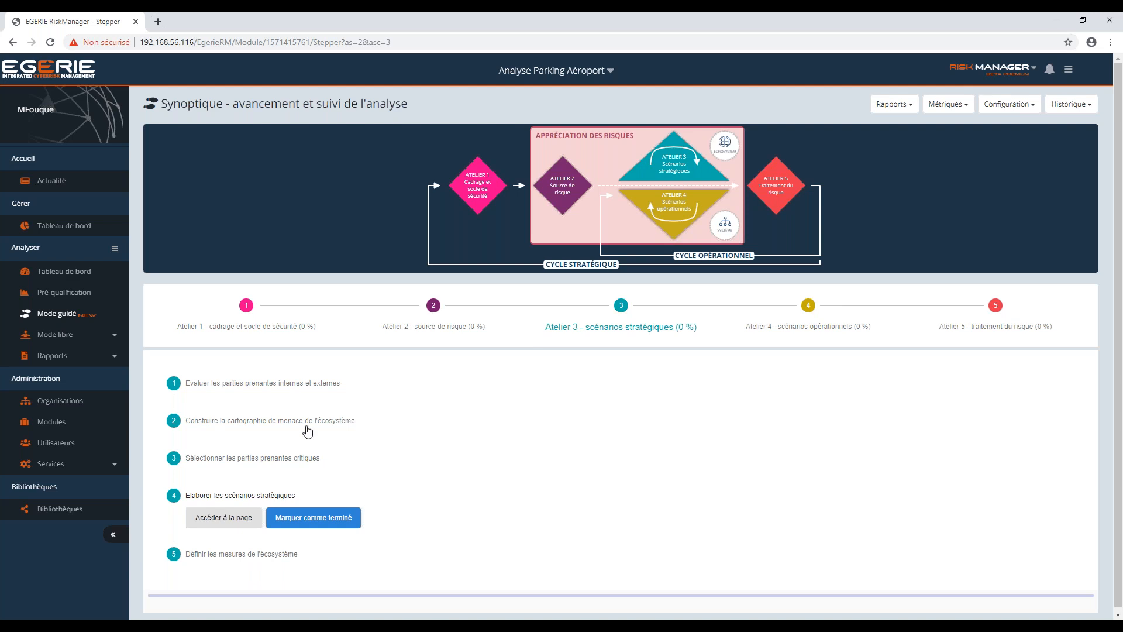
click(294, 385)
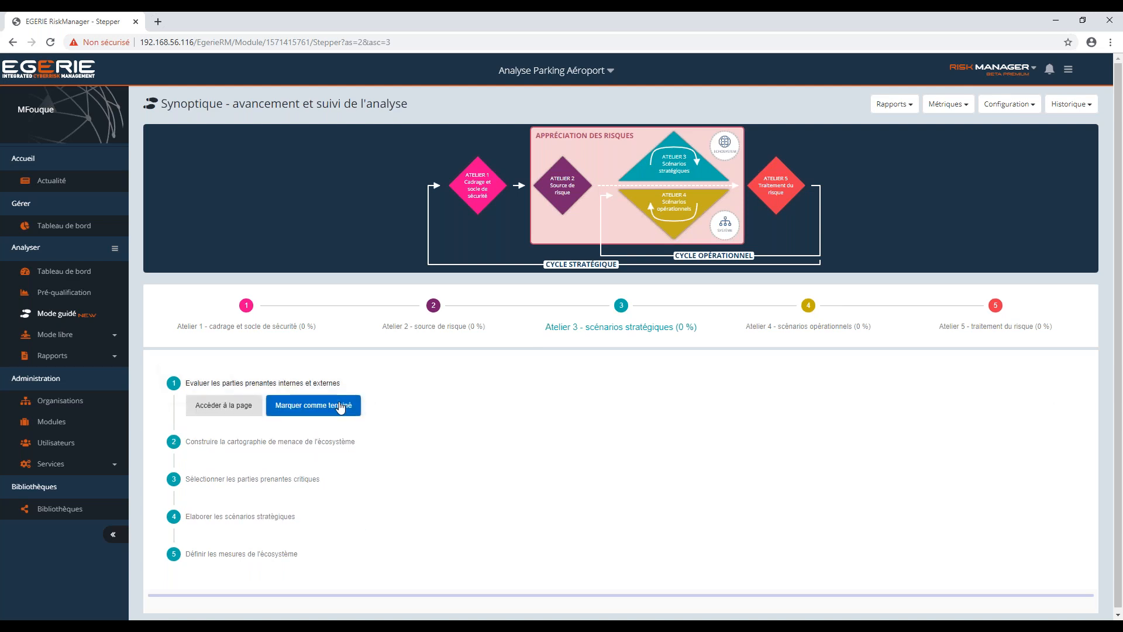
click(309, 406)
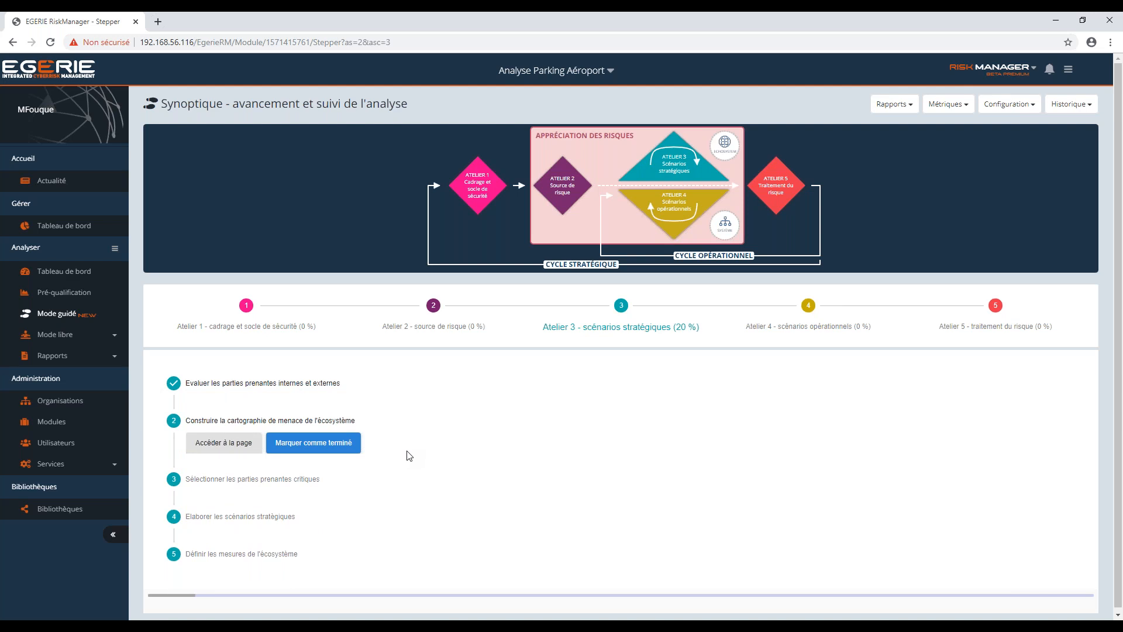
click(327, 448)
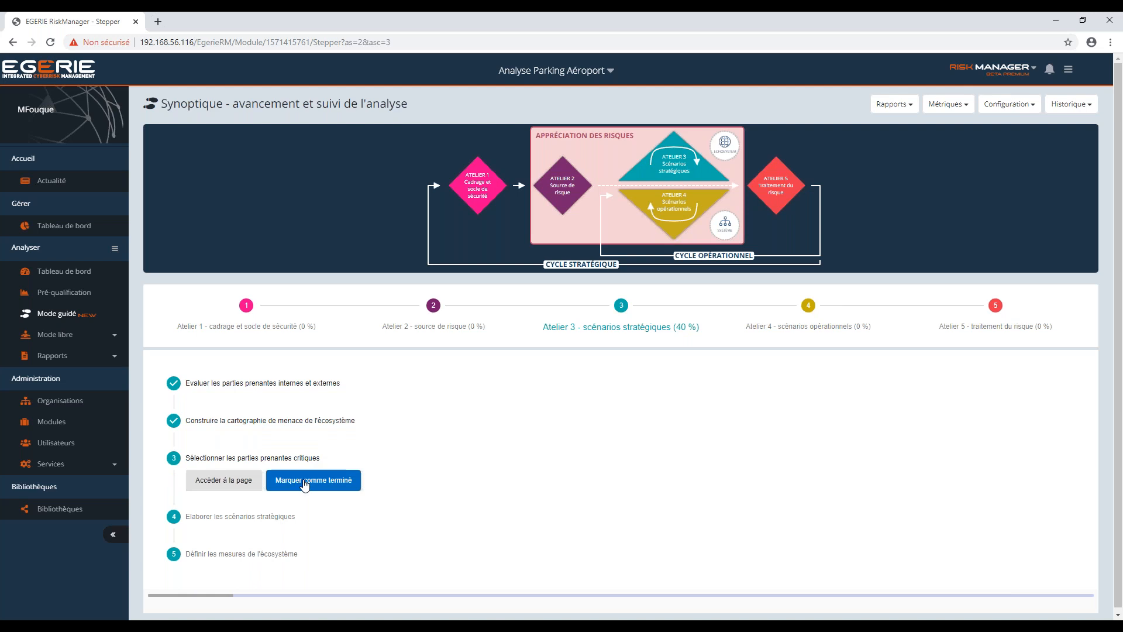
click(304, 483)
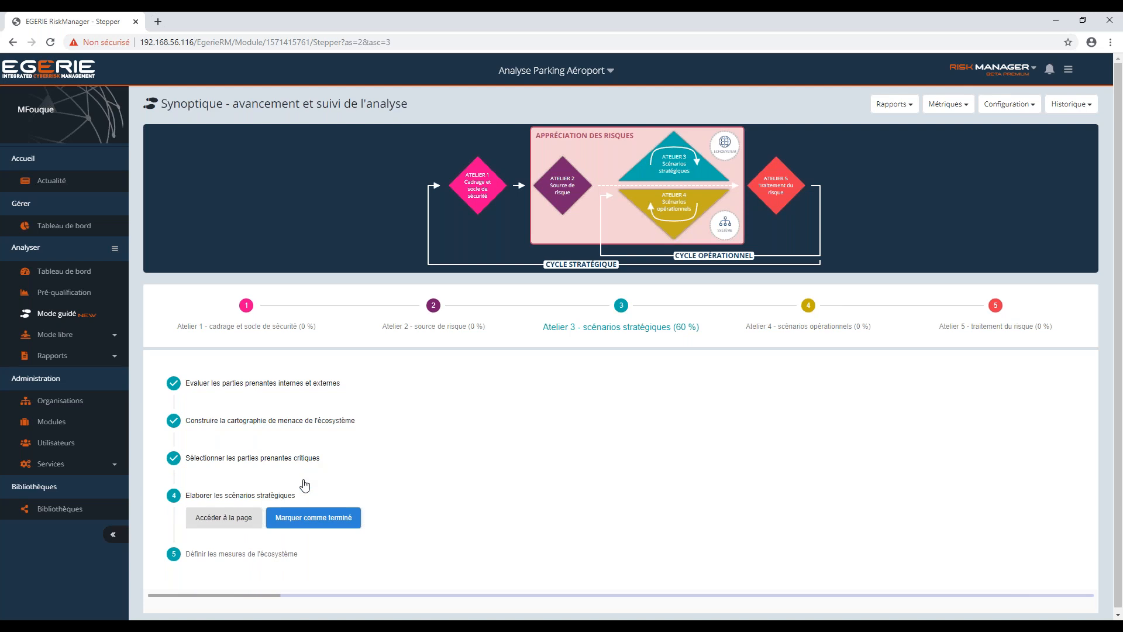
Edit the Client mécontent / Blocage du système de gestion du parking strategic scenario and start adding security measures to its Traitement
click(311, 517)
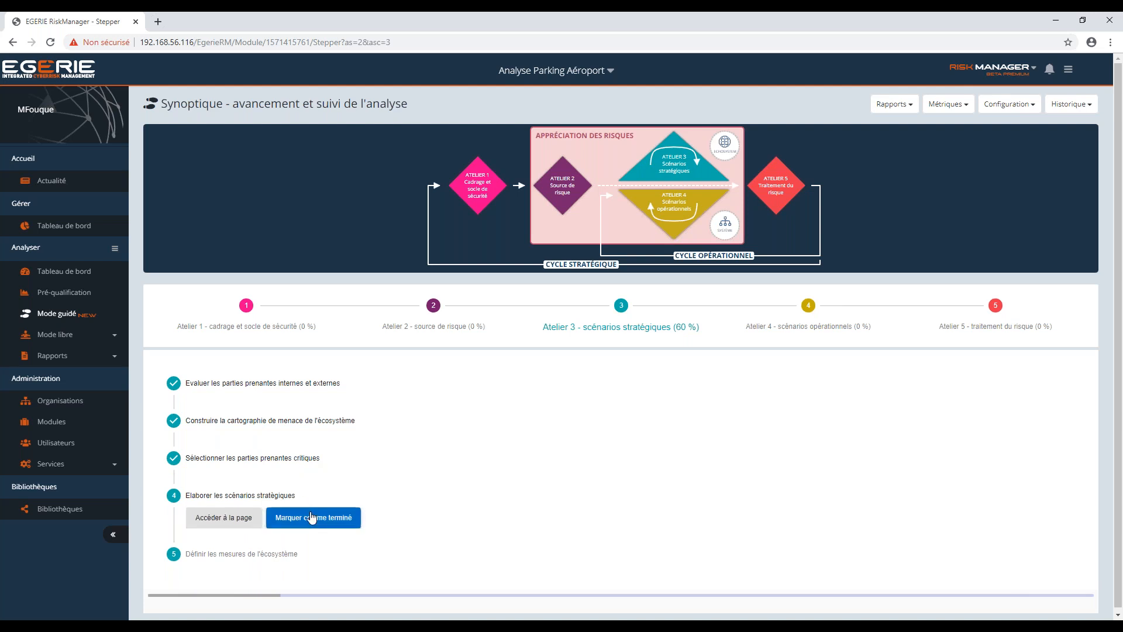
click(239, 526)
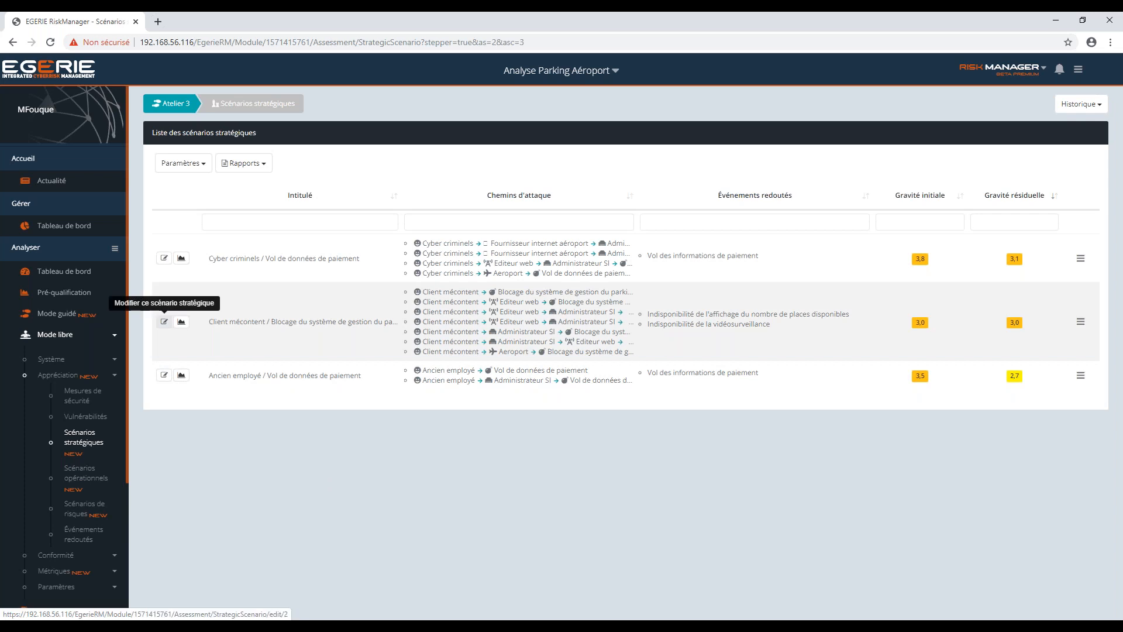
click(164, 322)
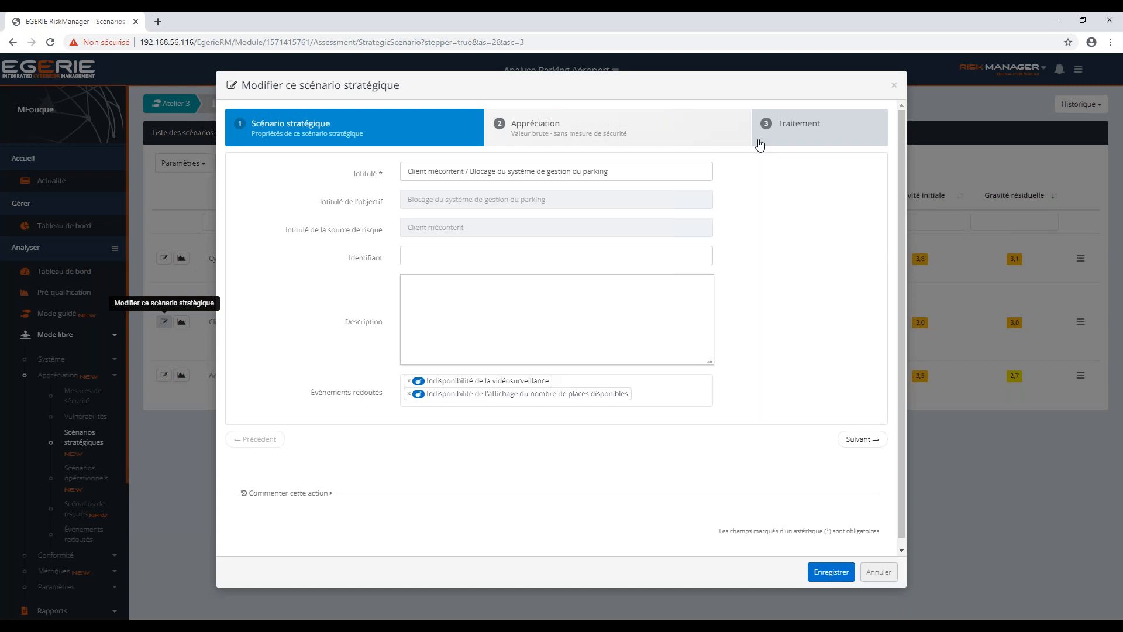
click(704, 136)
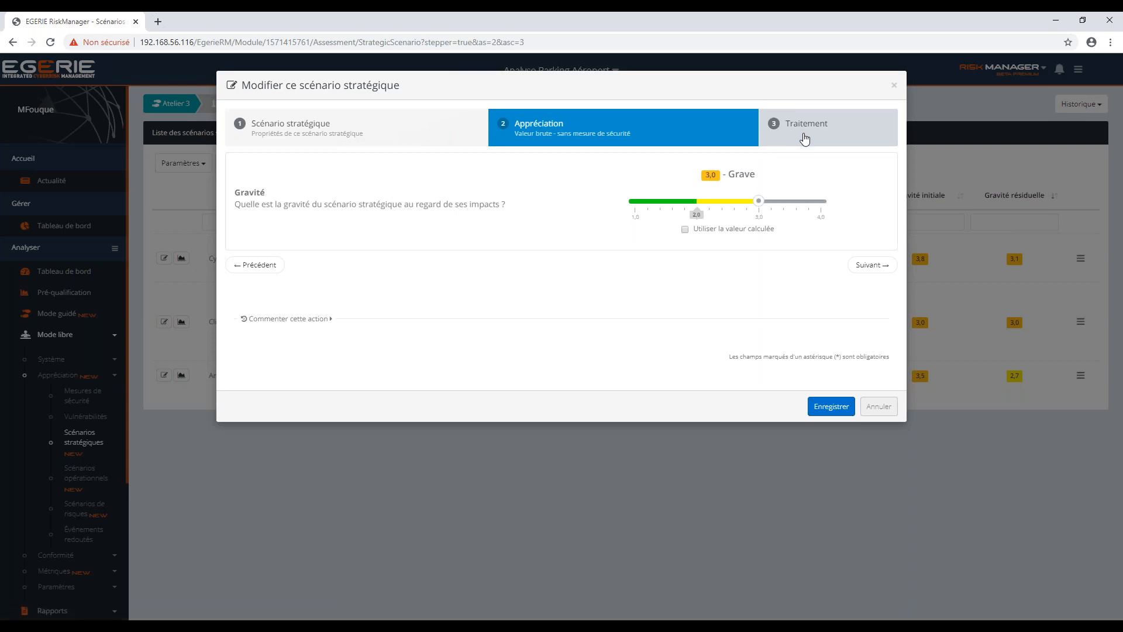
click(808, 136)
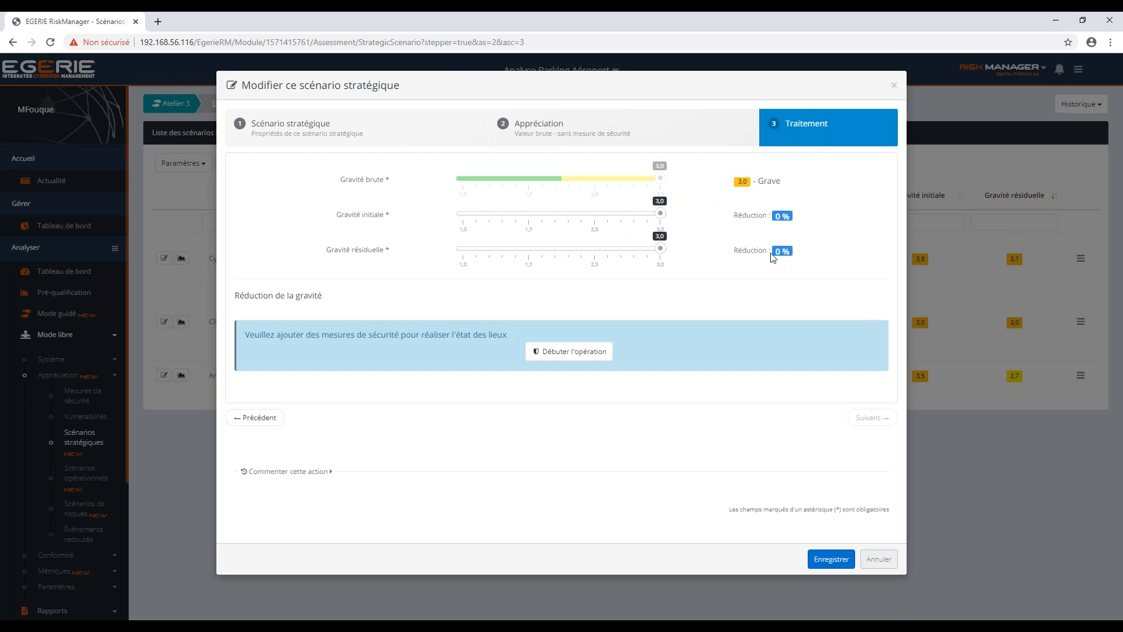
click(560, 351)
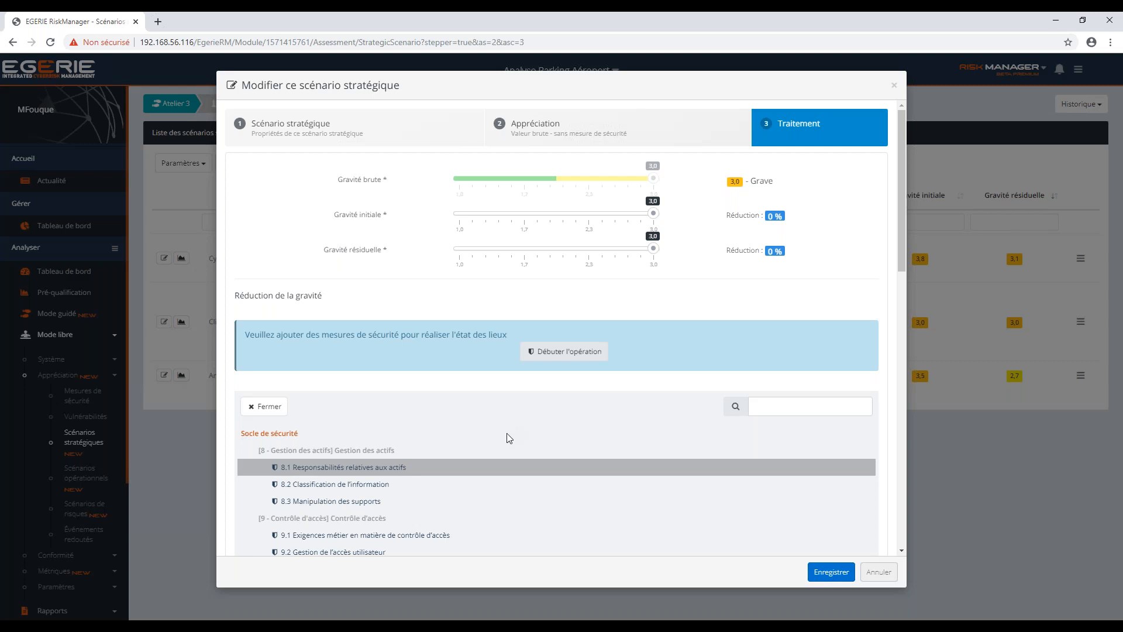
Add measure 8.2 Classification de l'information and the Contrôle d'accès measures 9.4, 9.1, 9.2 and 9.3 to the scenario's gravity reduction
scroll(500, 439, down, 1)
scroll(500, 437, down, 2)
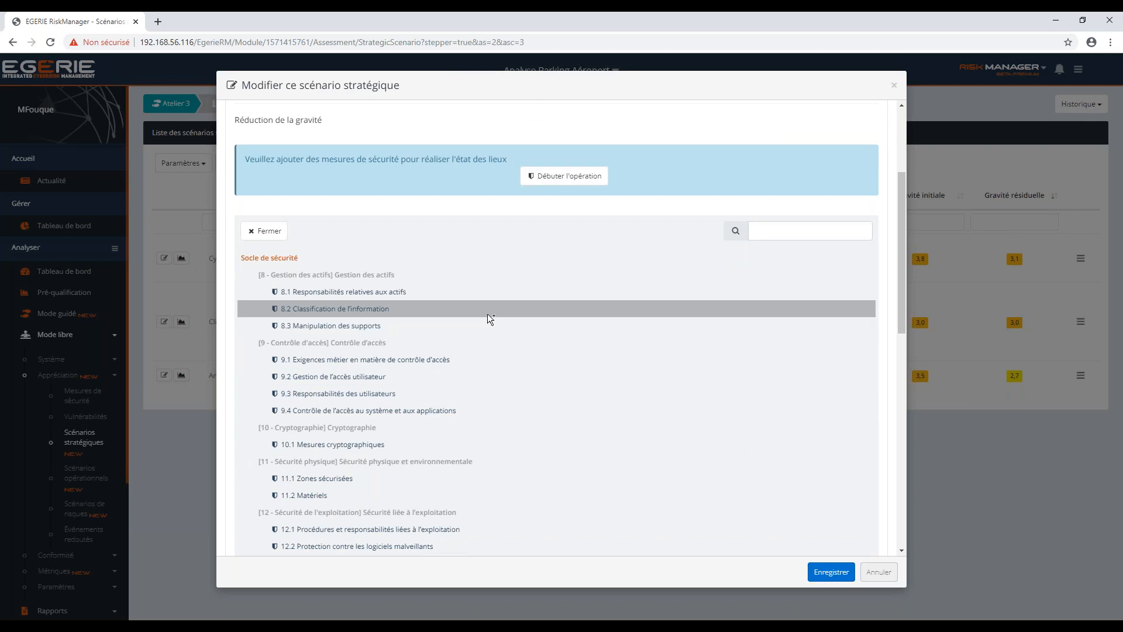
click(487, 313)
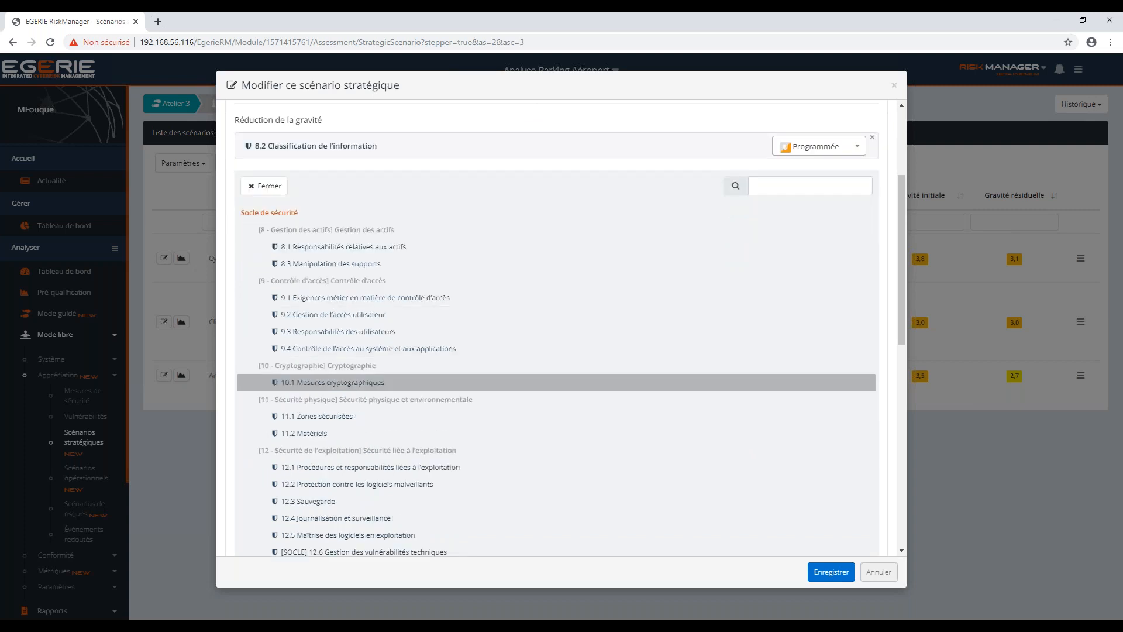
click(474, 349)
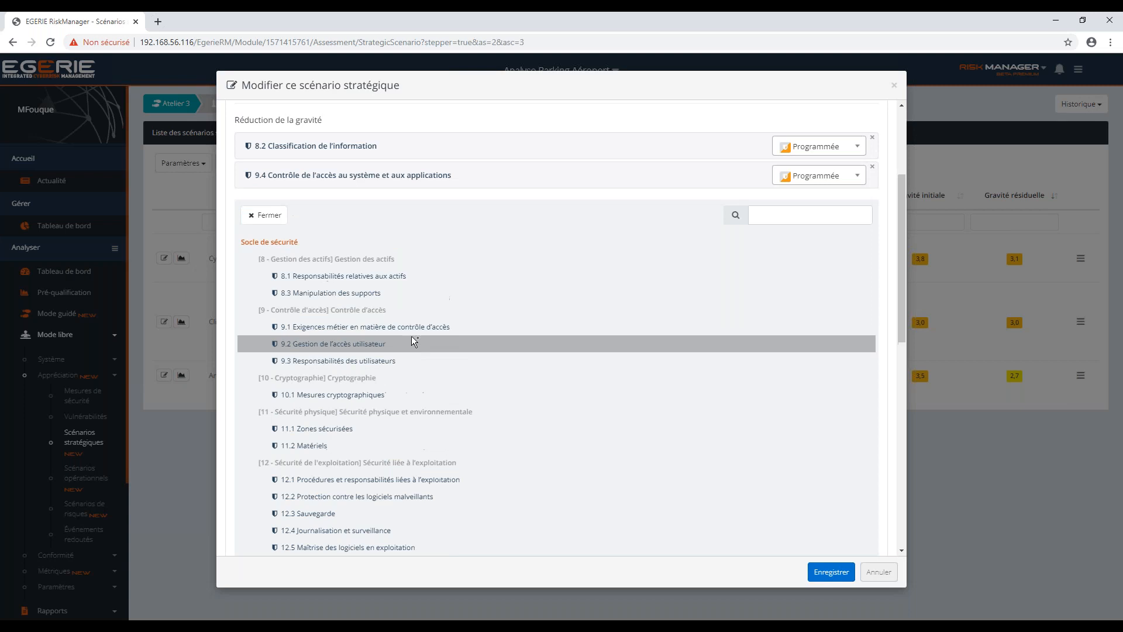
click(448, 328)
click(437, 359)
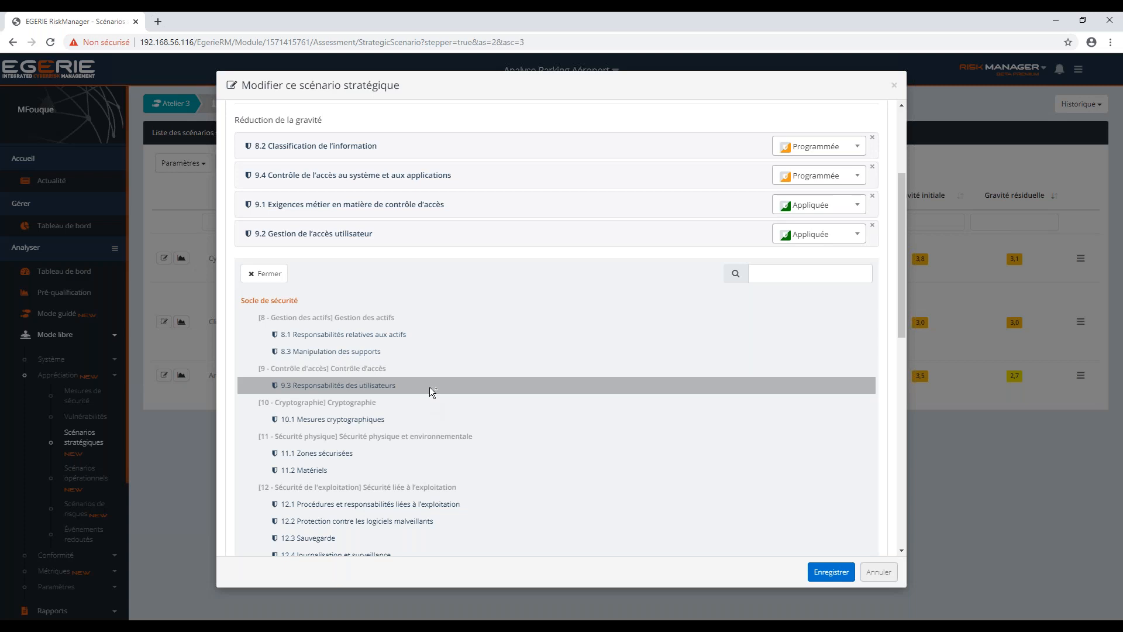
click(429, 387)
Add measures 12.5 Maîtrise des logiciels en exploitation, 12.4 Journalisation et surveillance and 12.7 Considérations sur l'audit du système d'information, and close the measure list
scroll(419, 438, down, 3)
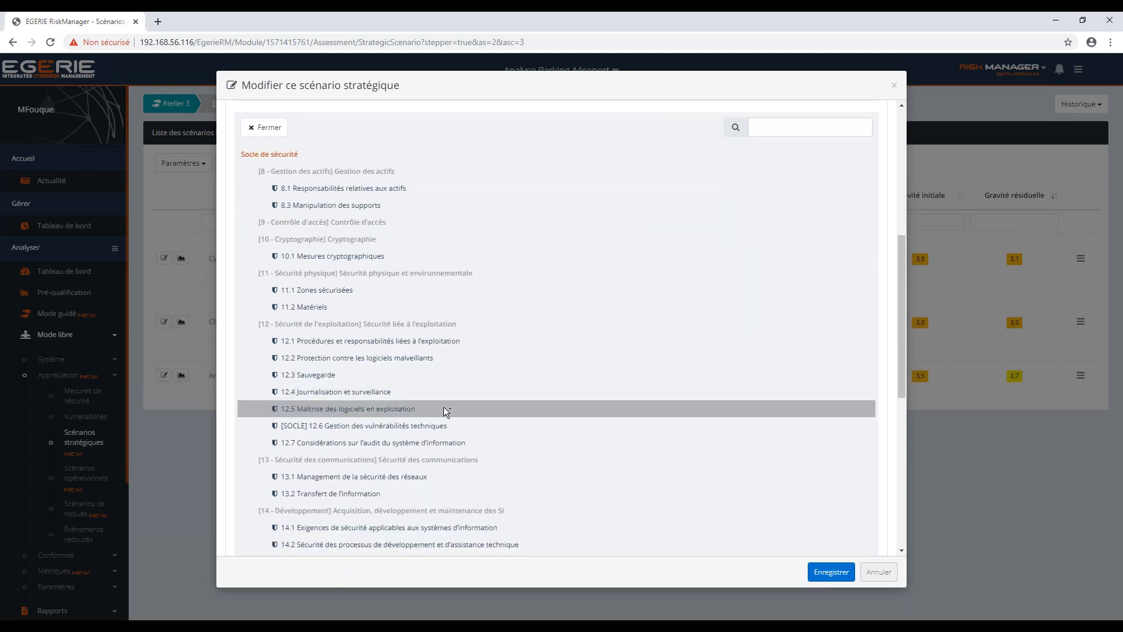
click(443, 406)
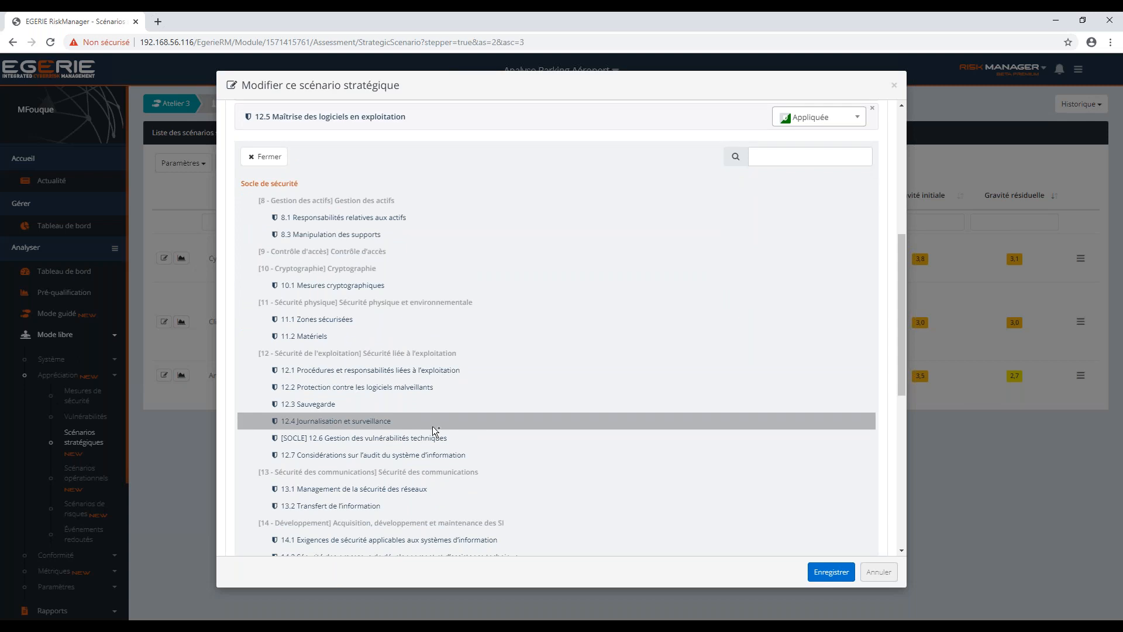
click(433, 424)
scroll(430, 462, down, 1)
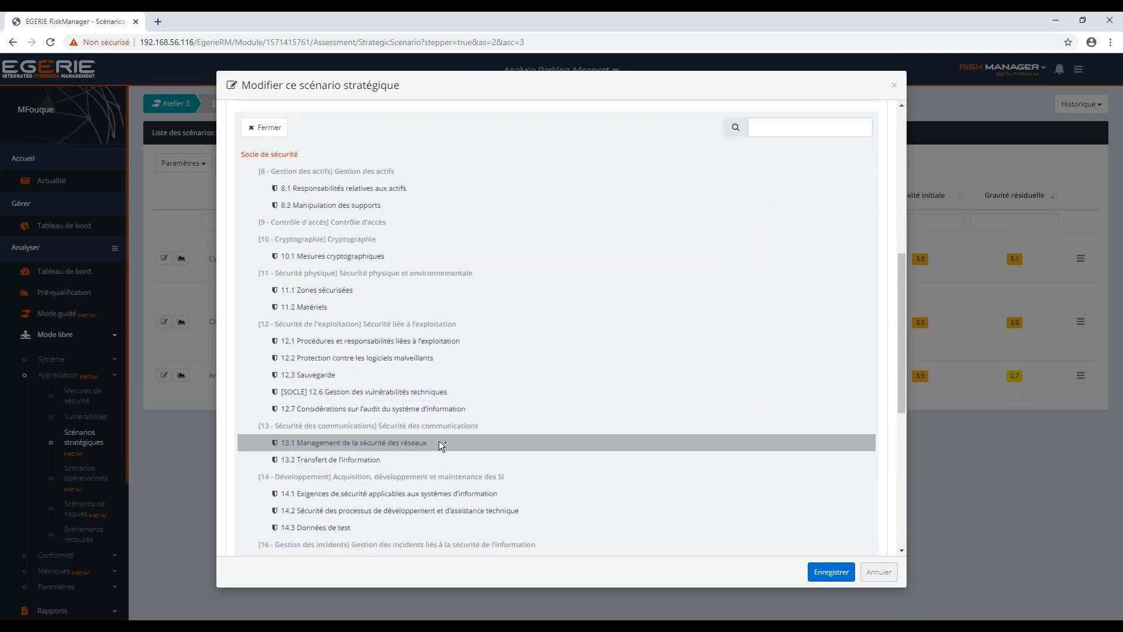
click(446, 410)
scroll(550, 421, up, 6)
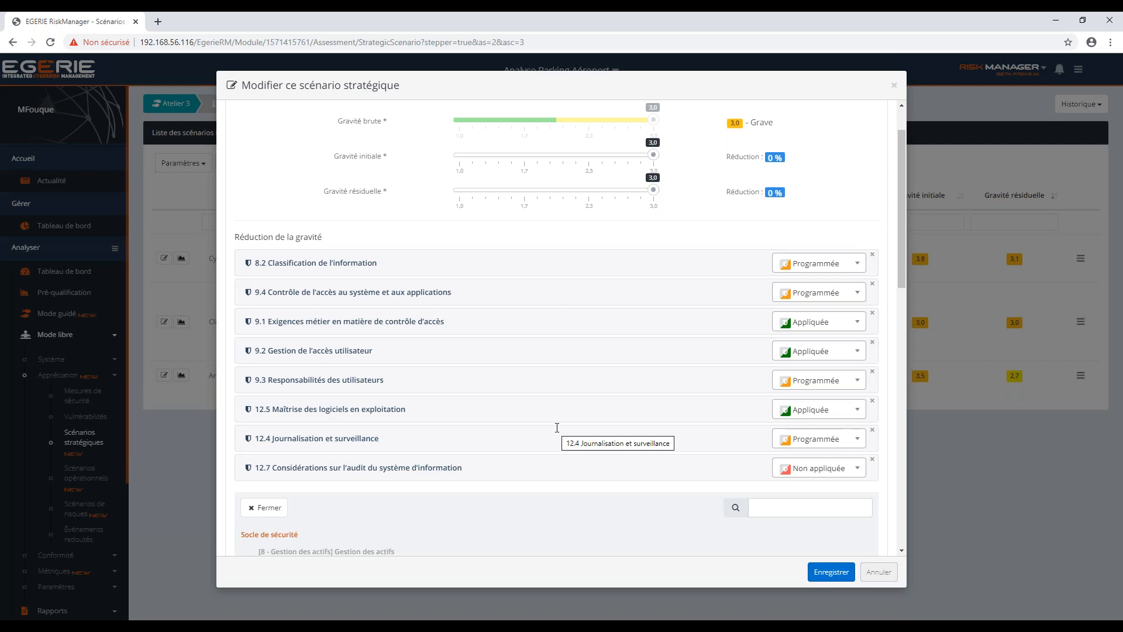
click(275, 508)
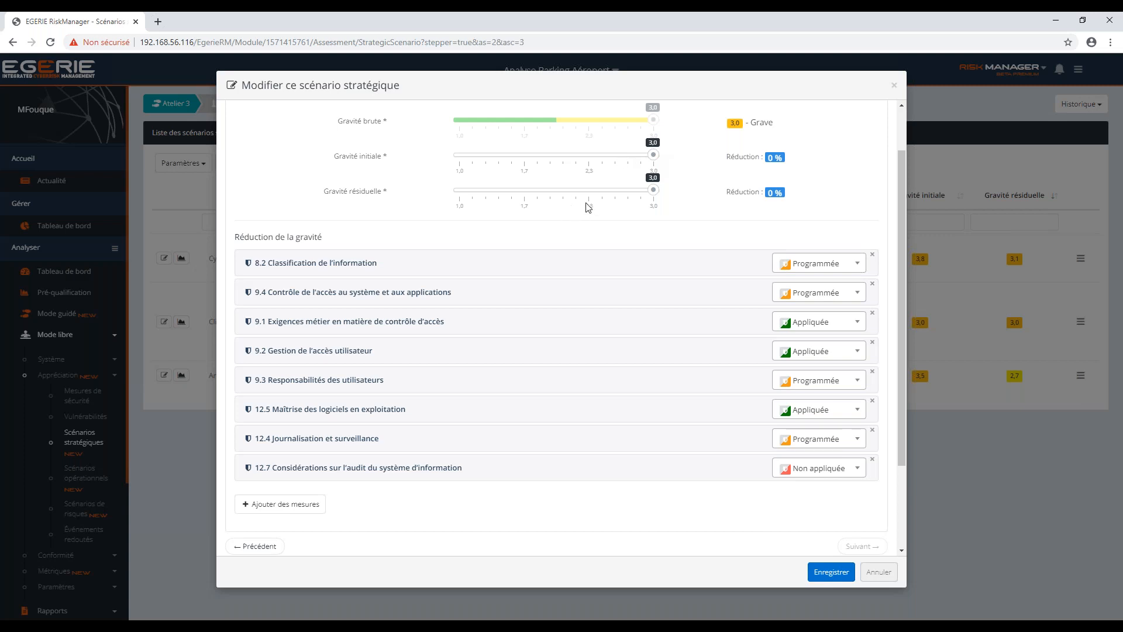
Set the scenario's Gravité initiale to 2,5 and Gravité résiduelle to 2,0, and save the scenario
drag(653, 156, 607, 166)
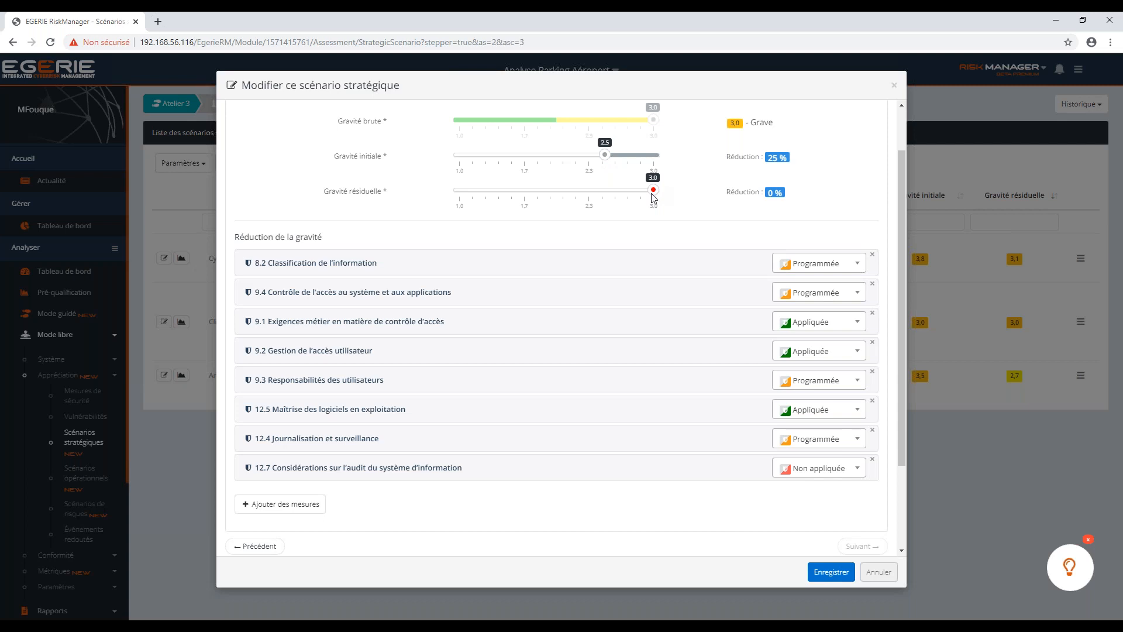
drag(650, 196, 550, 212)
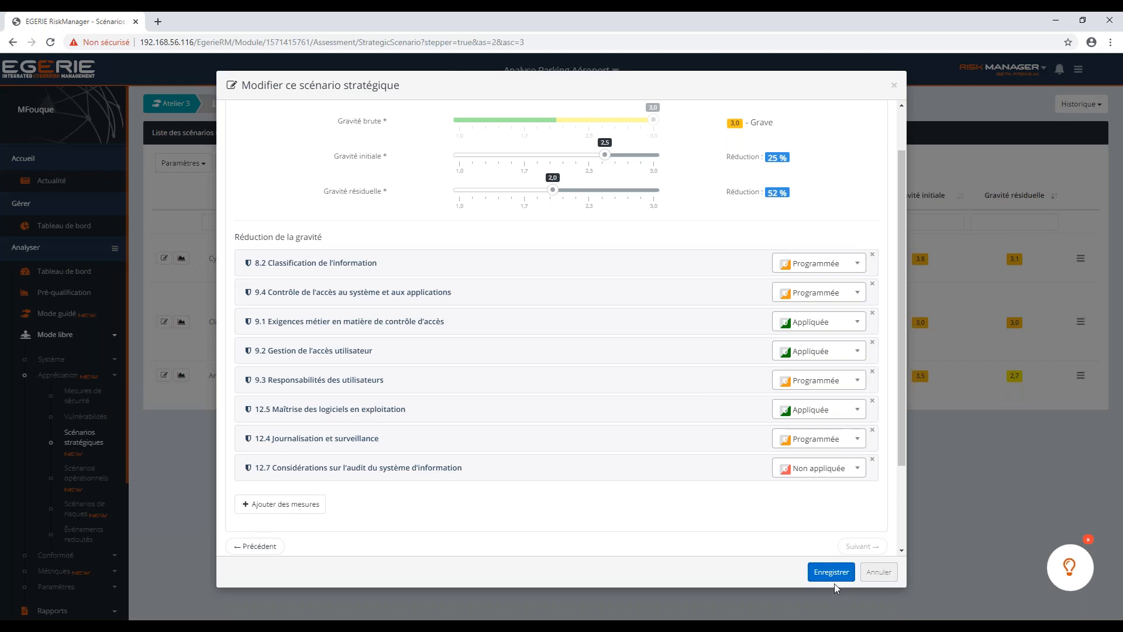
scroll(813, 530, up, 1)
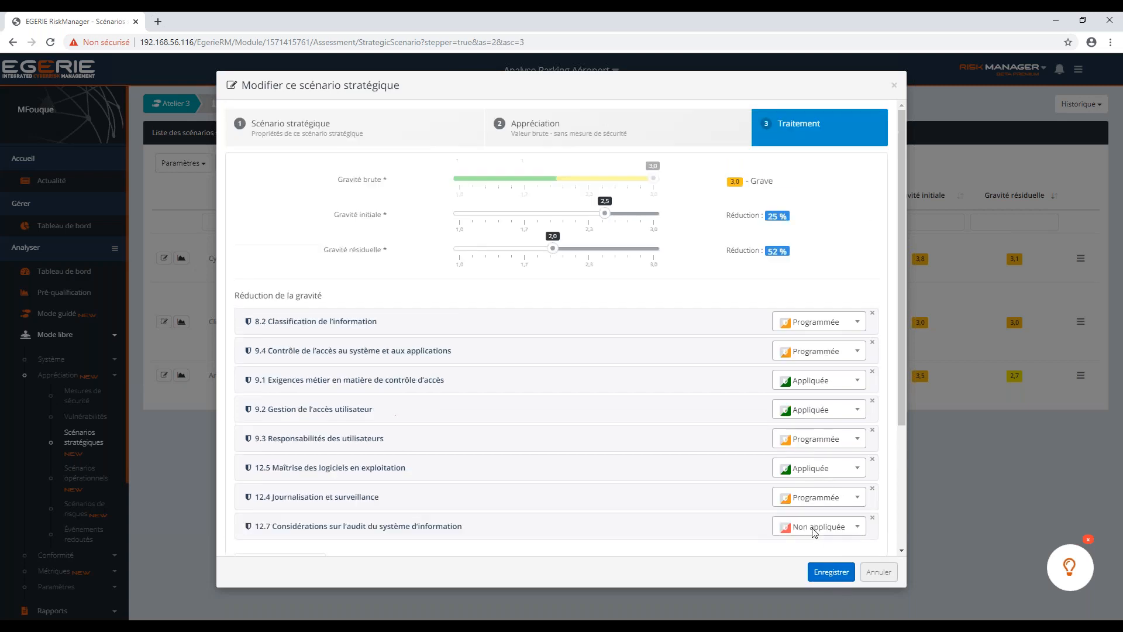
click(829, 572)
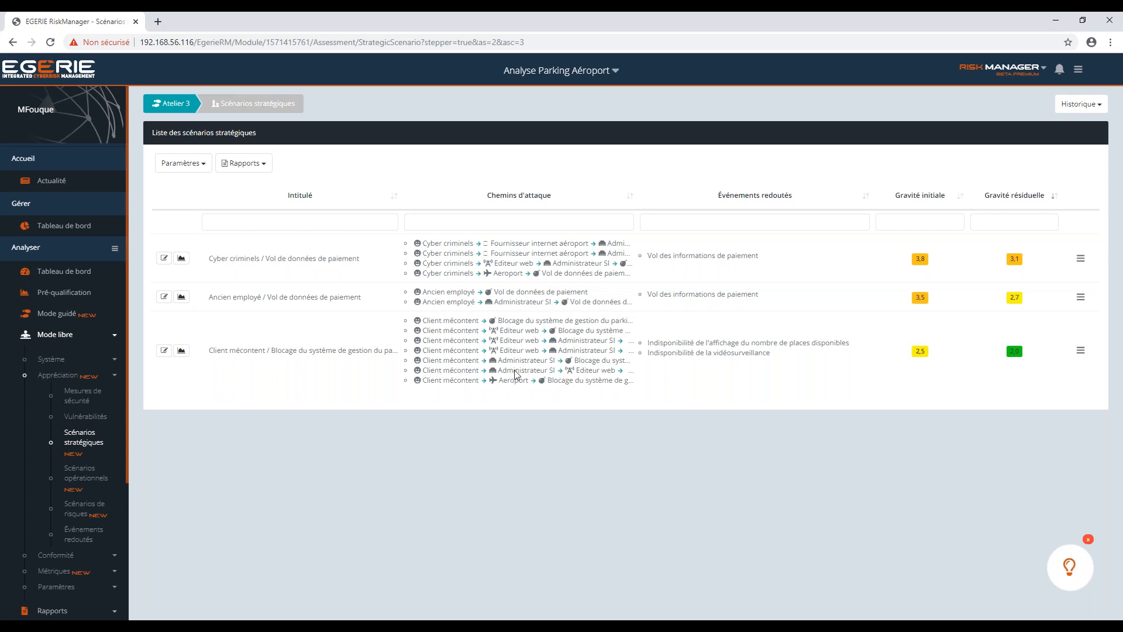
Mark Atelier 3's activities Elaborer les scénarios stratégiques and Définir les mesures de l'écosystème as finished
click(170, 107)
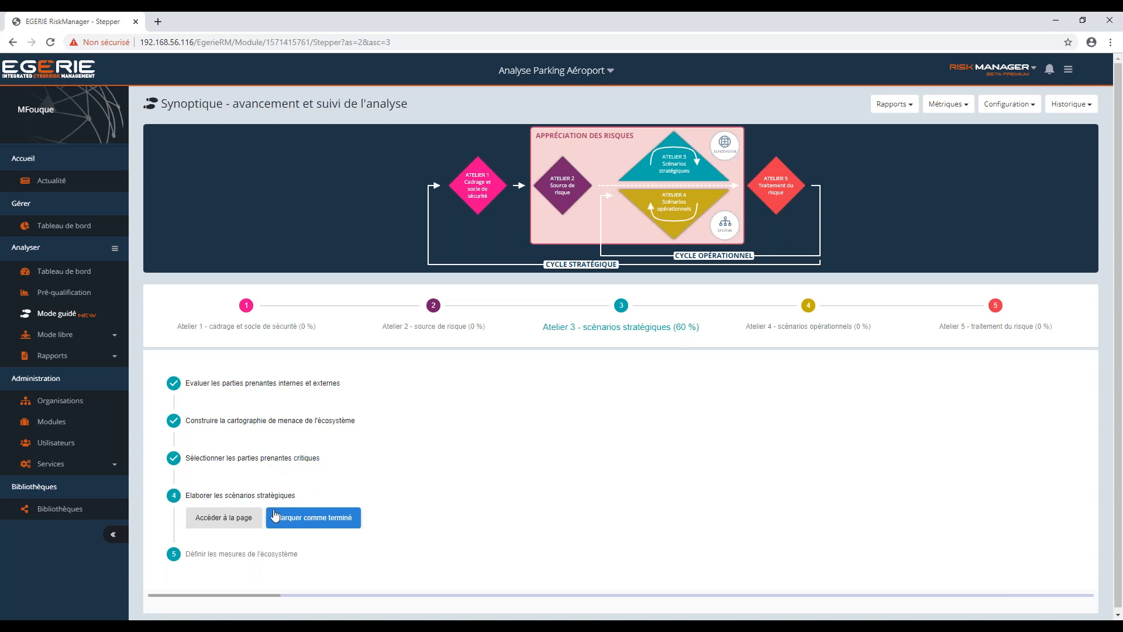
click(282, 523)
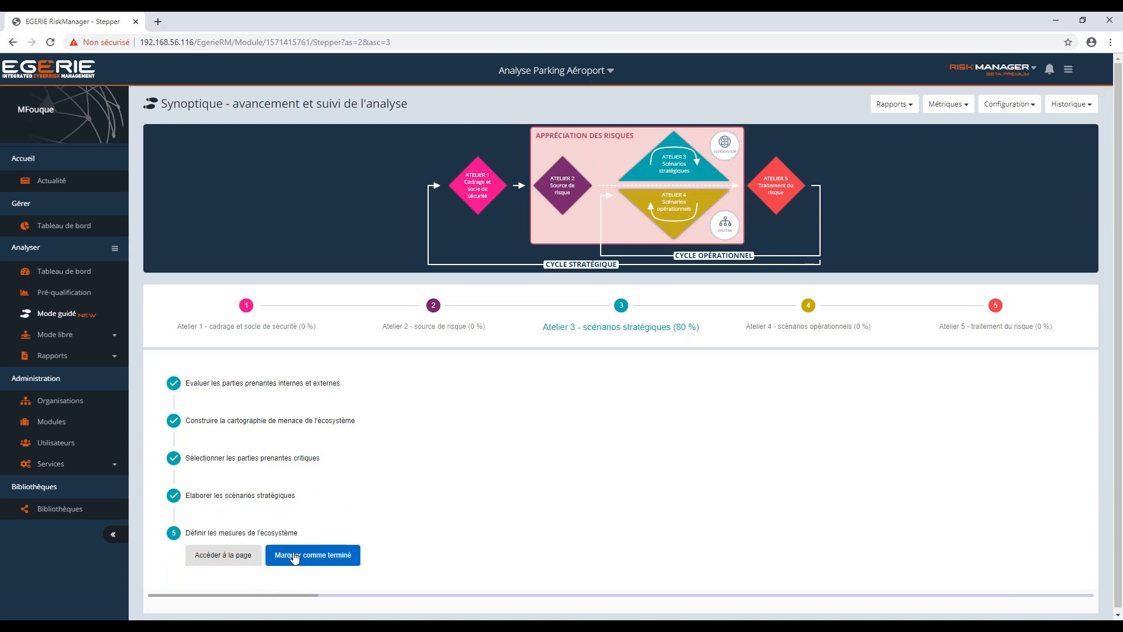
click(294, 556)
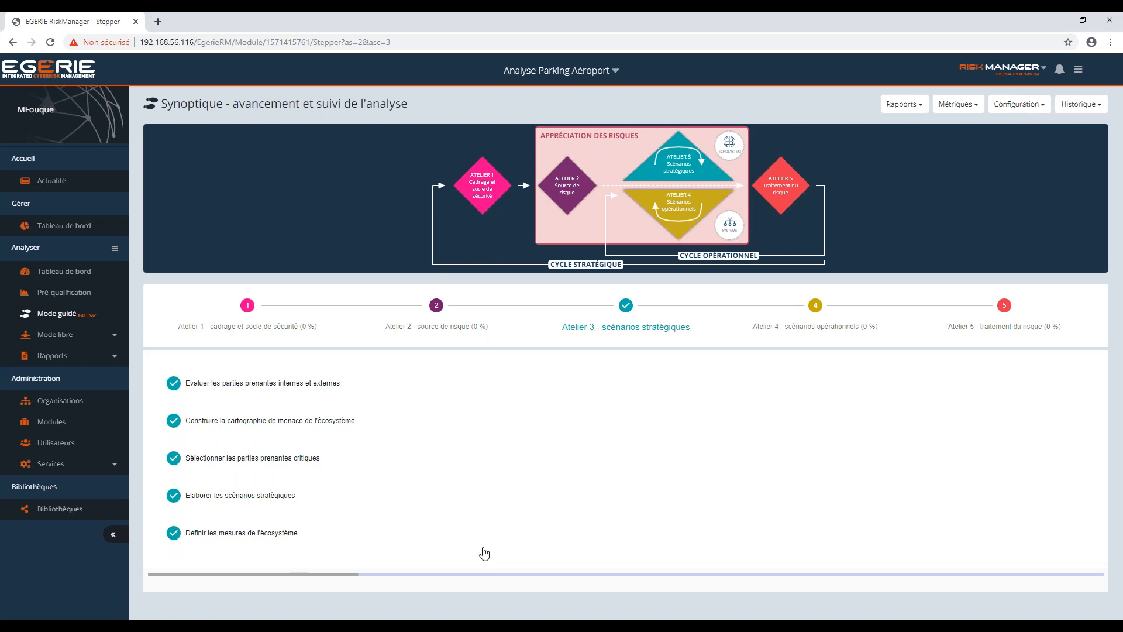
Switch to the presentation to review the slide on how the different ateliers fit together, and return to the analysis
key(alt+Tab)
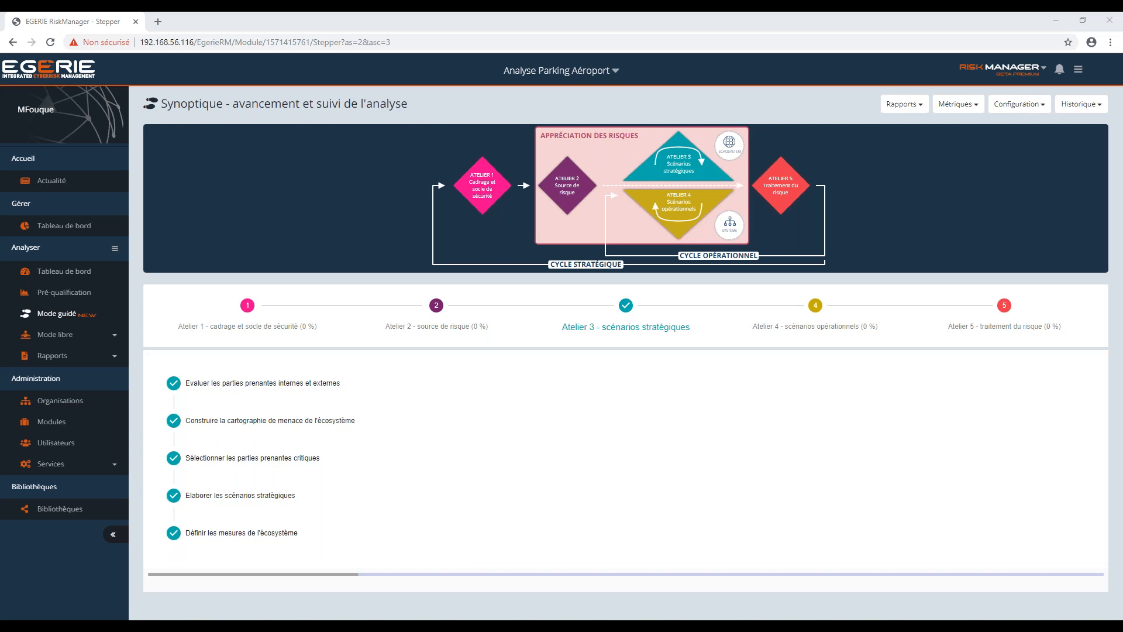
key(alt+Tab)
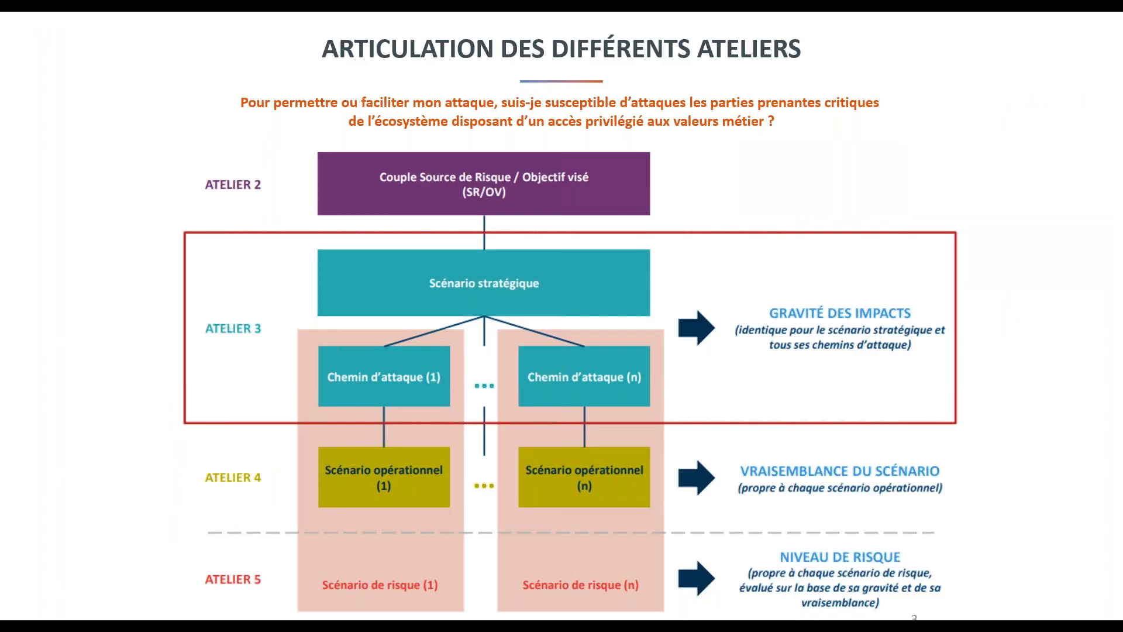
click(702, 368)
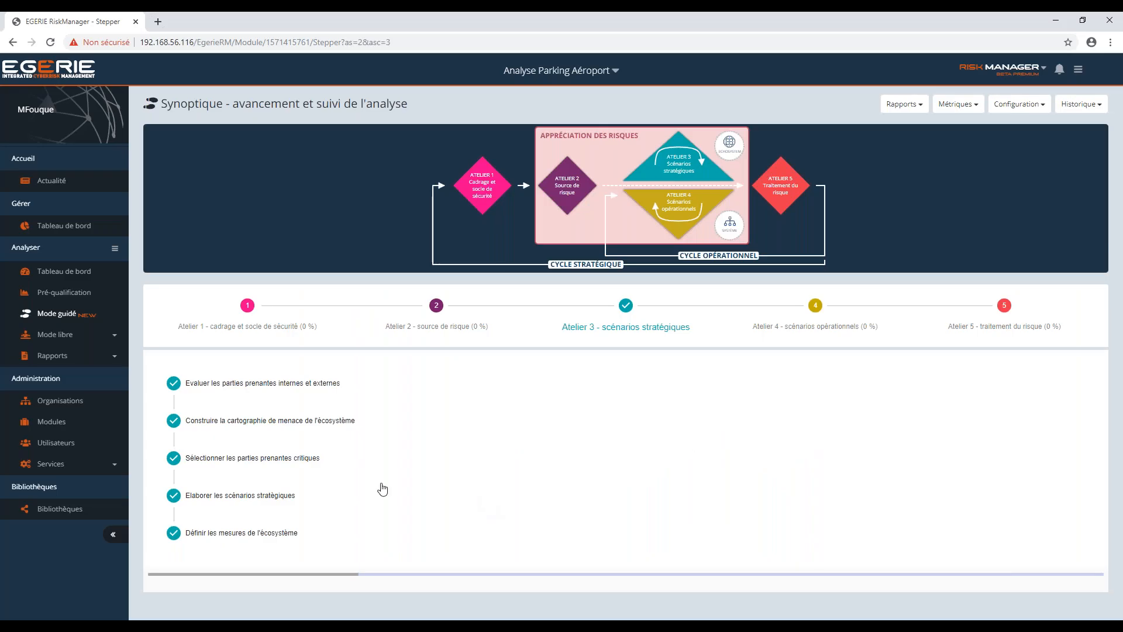
Review the stakeholder threat maps and the couples of targeted objectives and risk sources
click(205, 456)
click(248, 480)
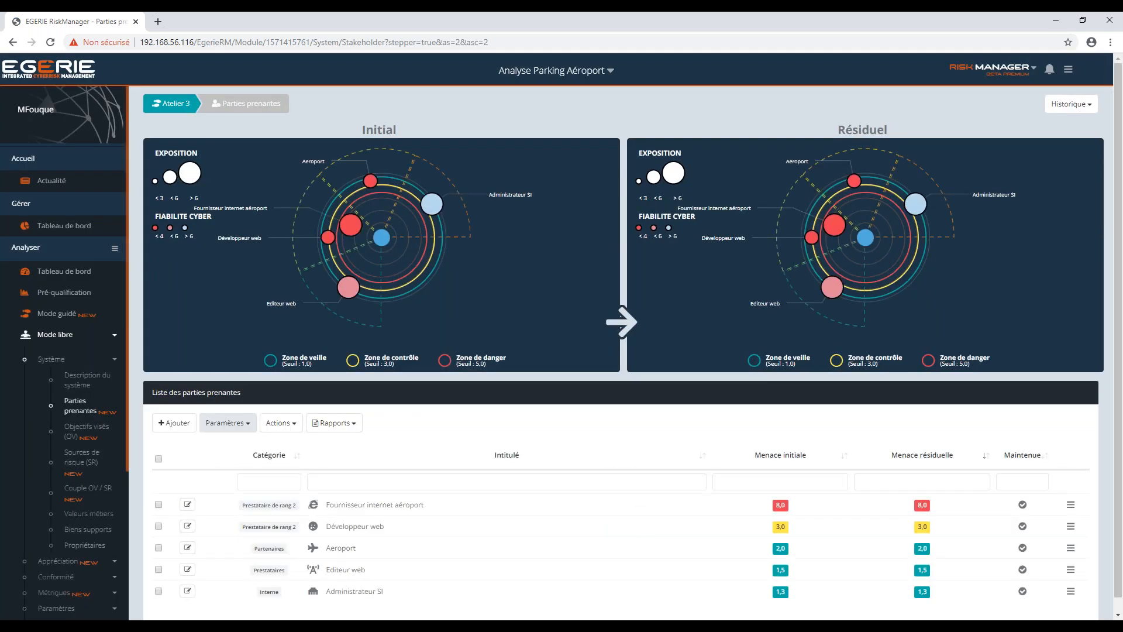
click(79, 496)
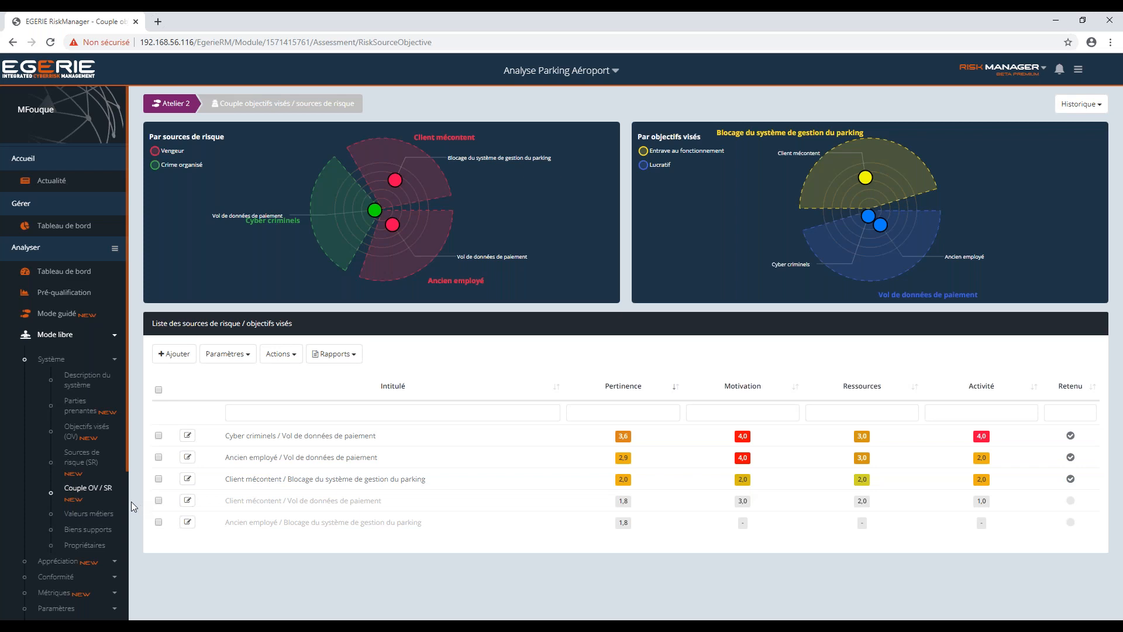
View the risk scenarios page and return to the list of strategic scenarios
click(58, 561)
scroll(76, 589, down, 3)
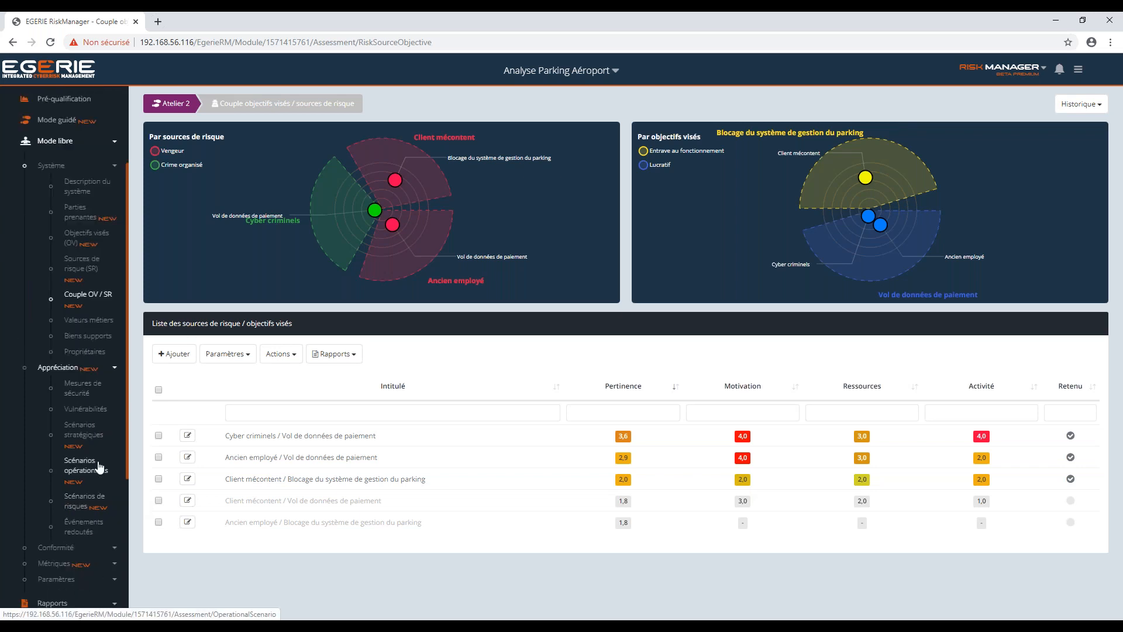
click(87, 448)
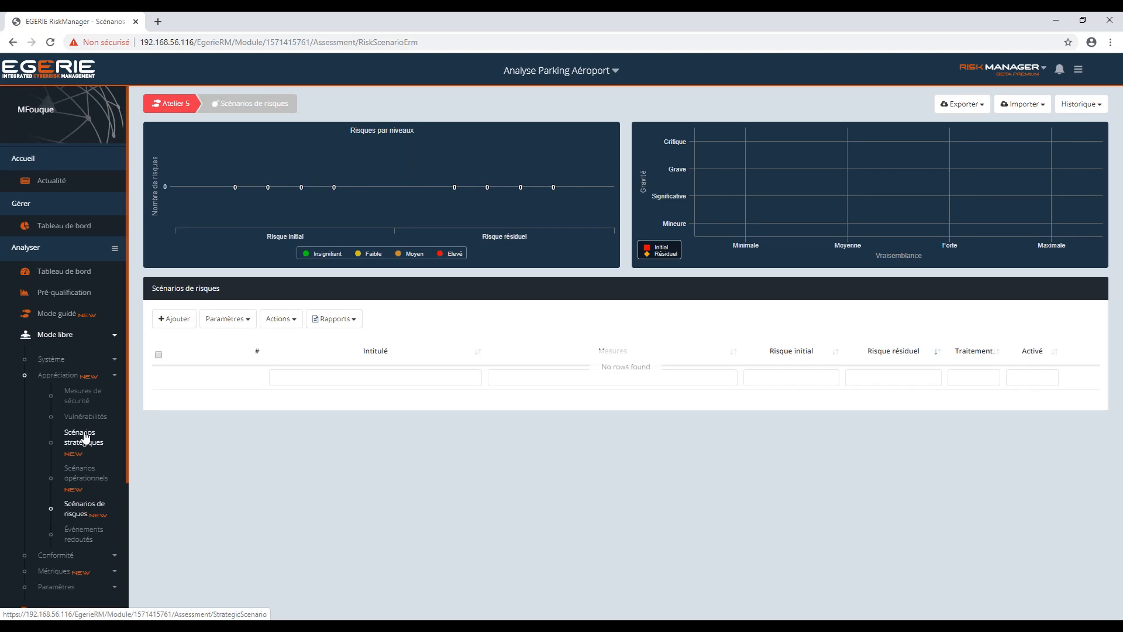
click(86, 437)
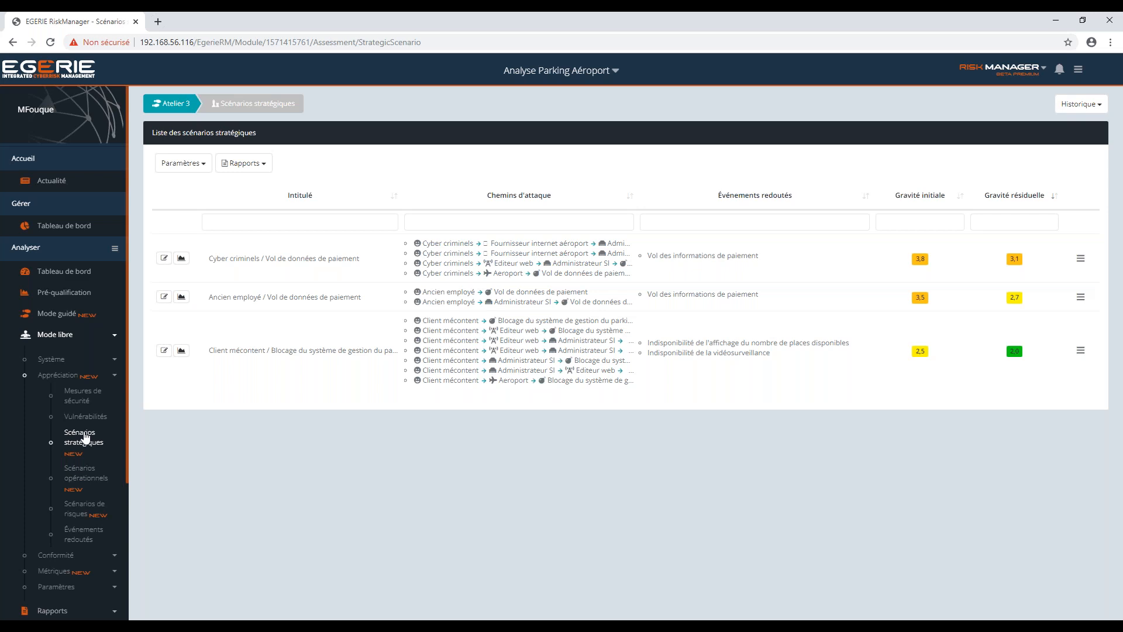
Try overriding the gravity of the Cyber criminels / Vol de données de paiement scenario with 3,0, then restore the calculated value and save
click(165, 259)
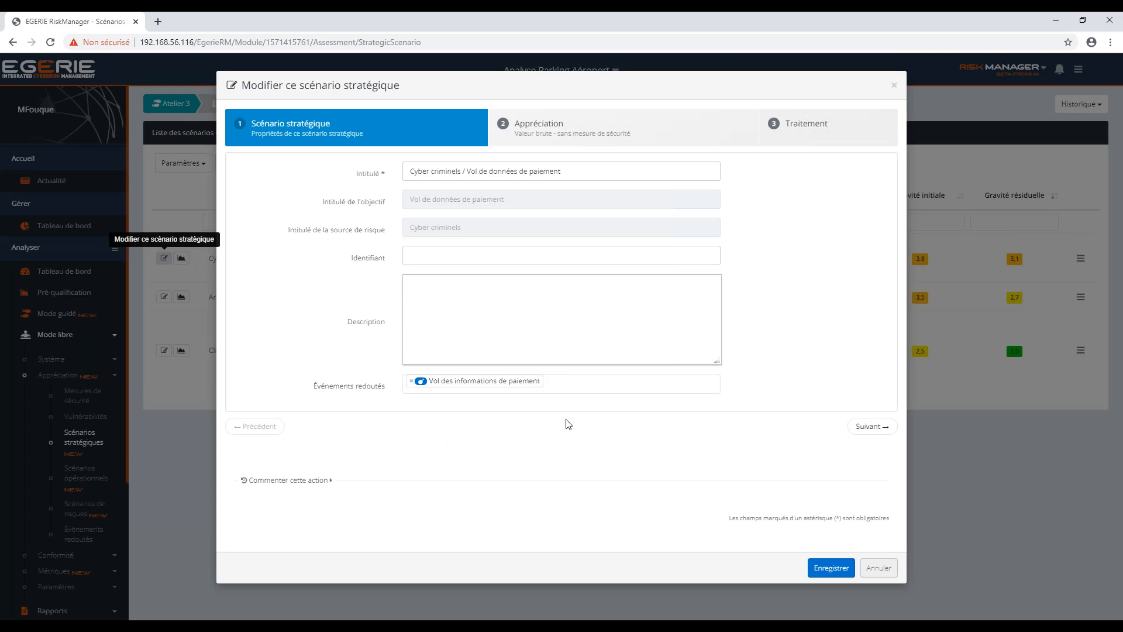
click(620, 138)
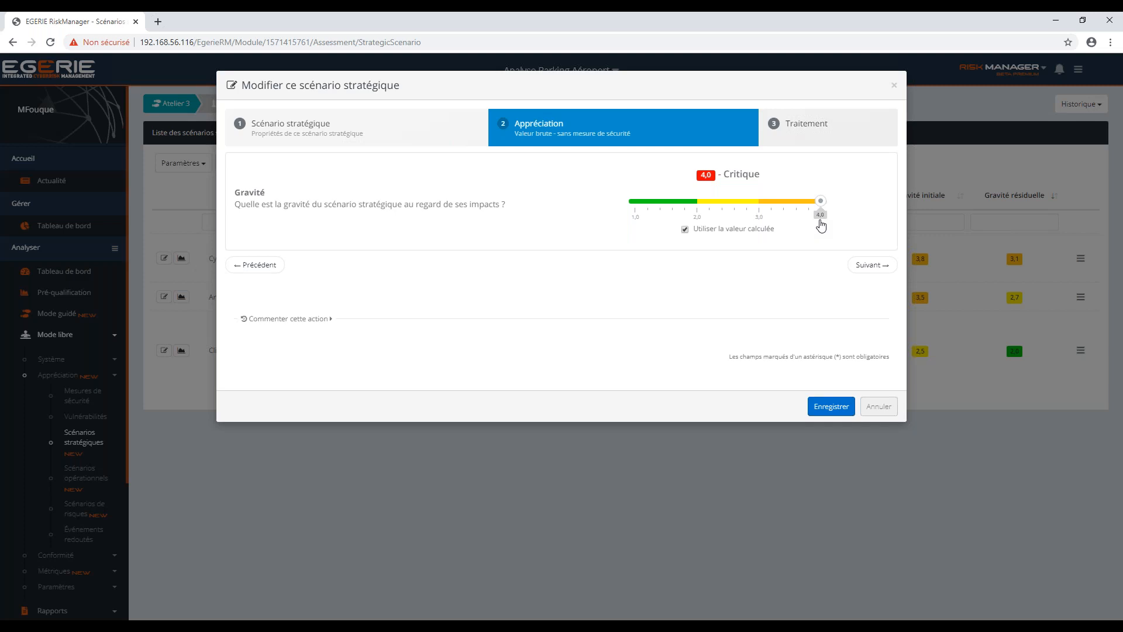
drag(818, 203, 762, 208)
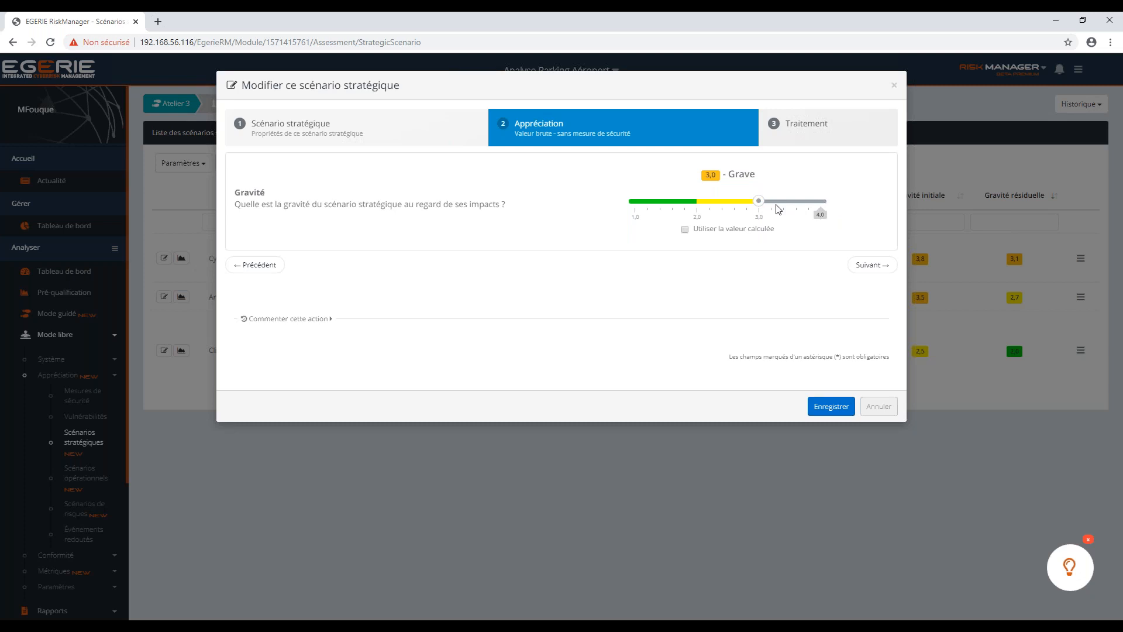
click(306, 321)
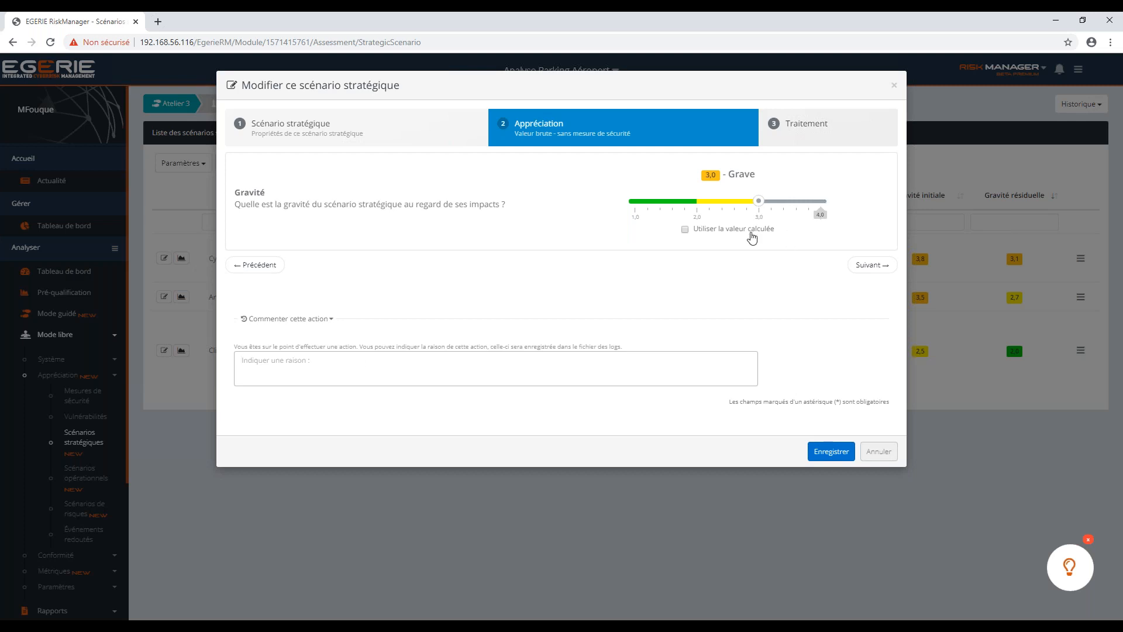
click(733, 230)
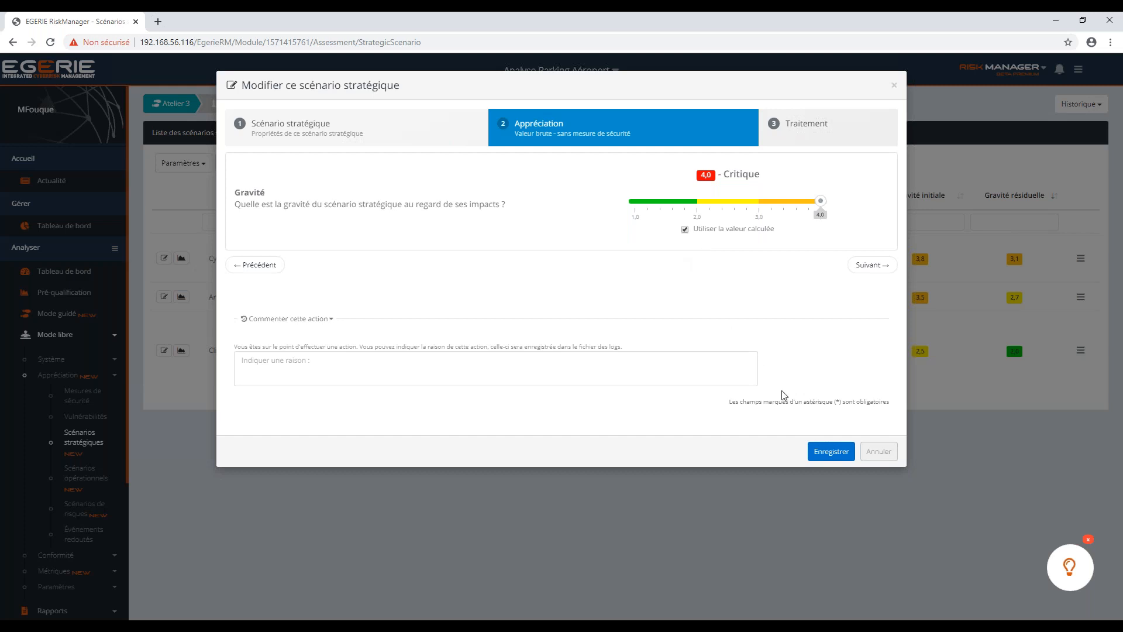
click(836, 459)
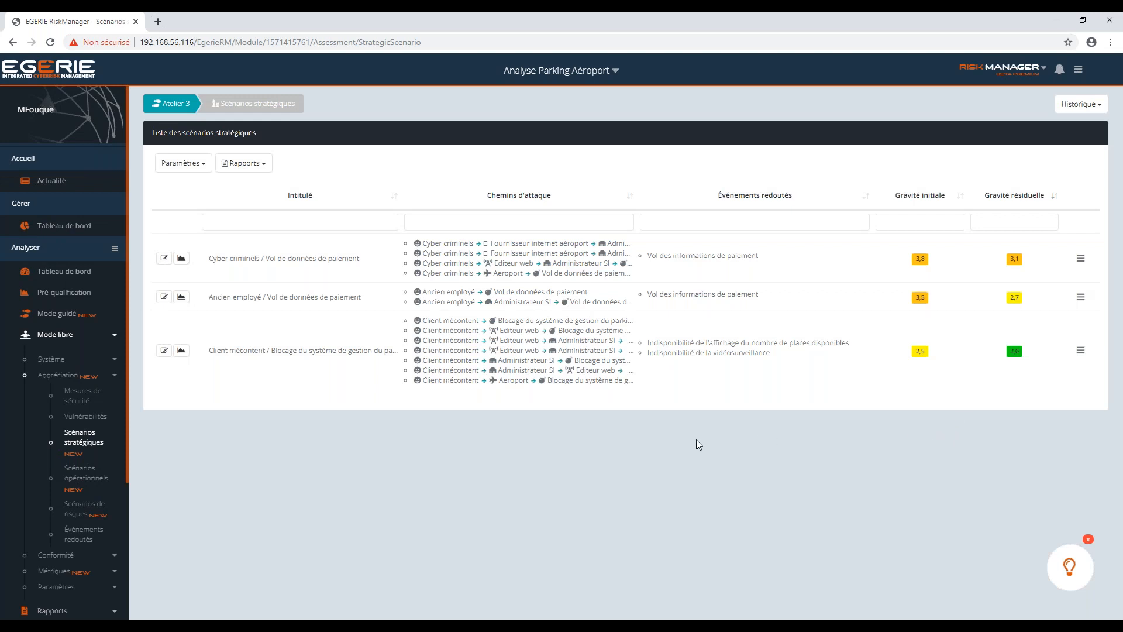
Review the thresholds and levels in the gravity scale's configuration and save it without changes
click(205, 171)
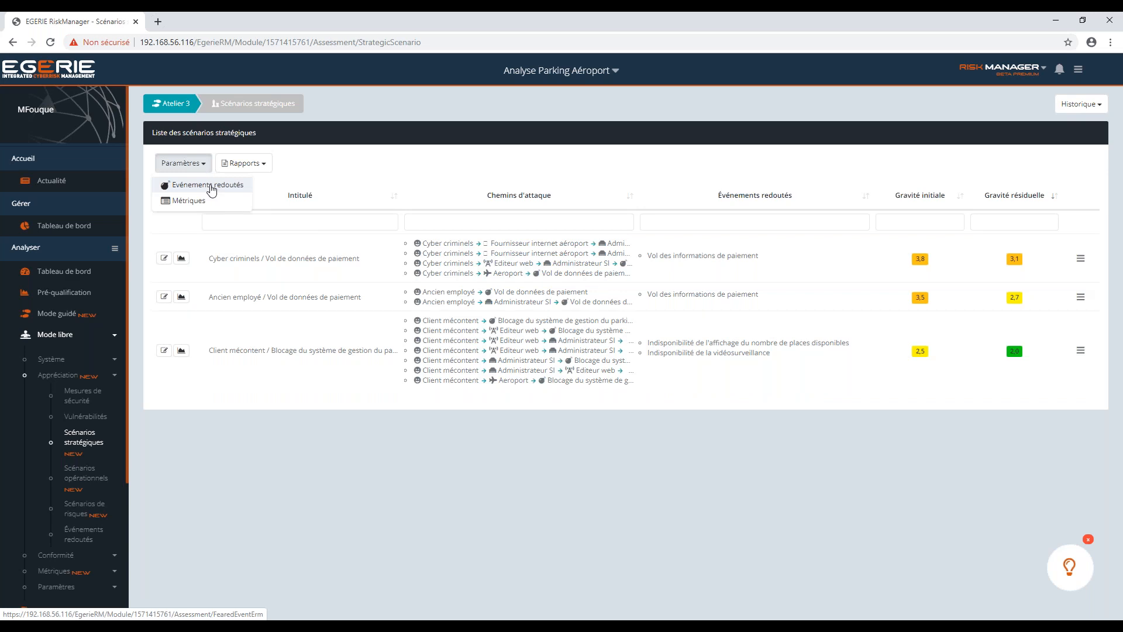
click(199, 201)
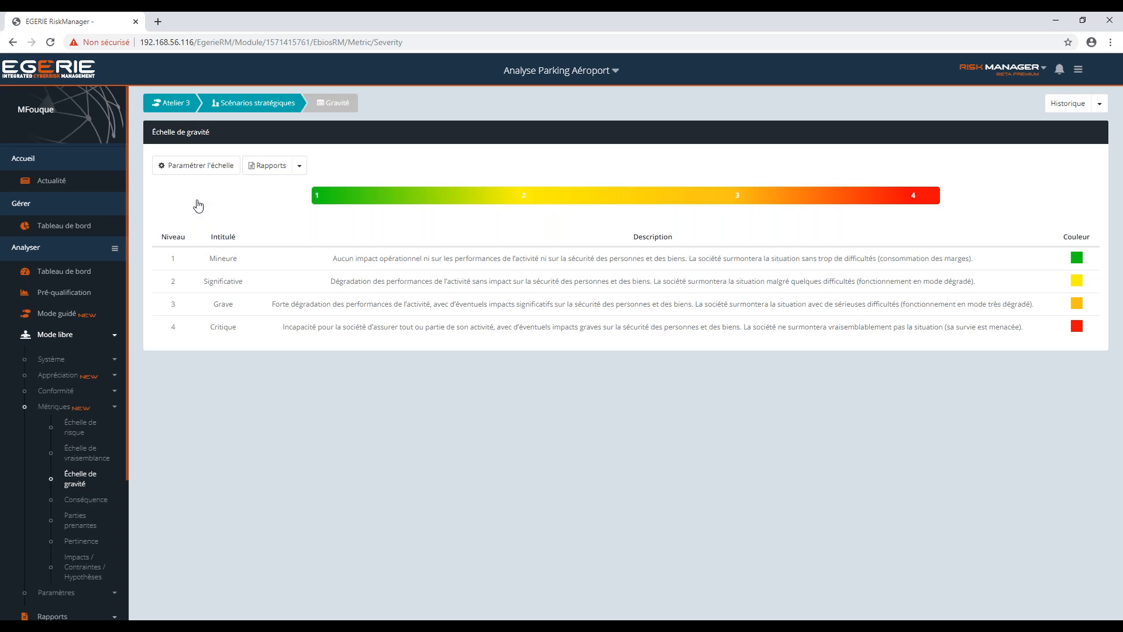
click(200, 168)
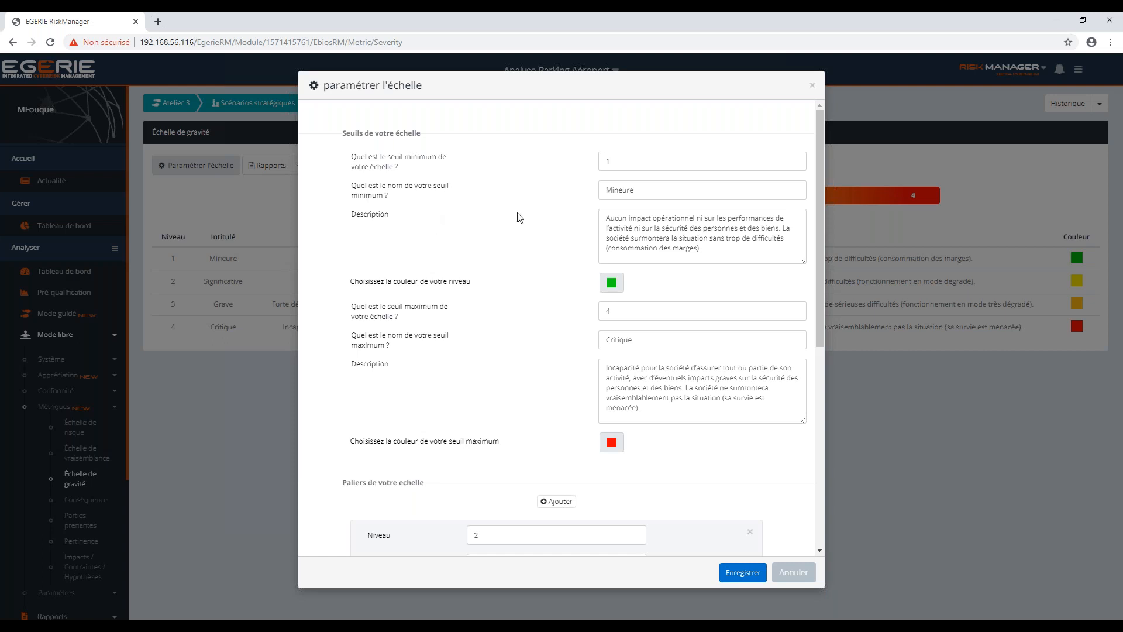
double_click(625, 315)
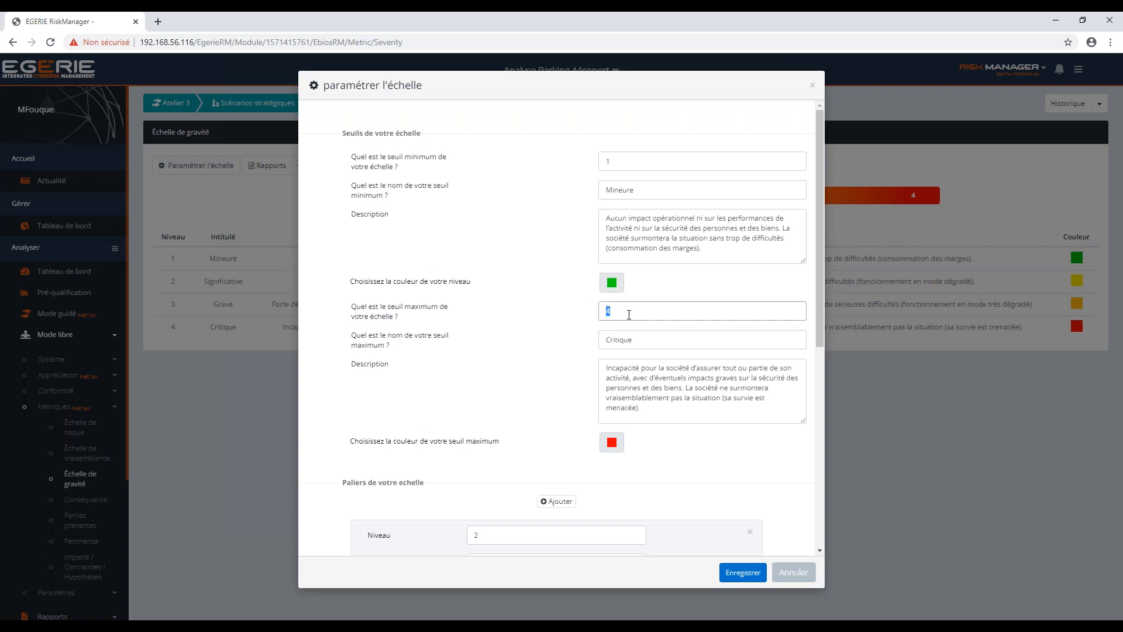
scroll(570, 392, down, 4)
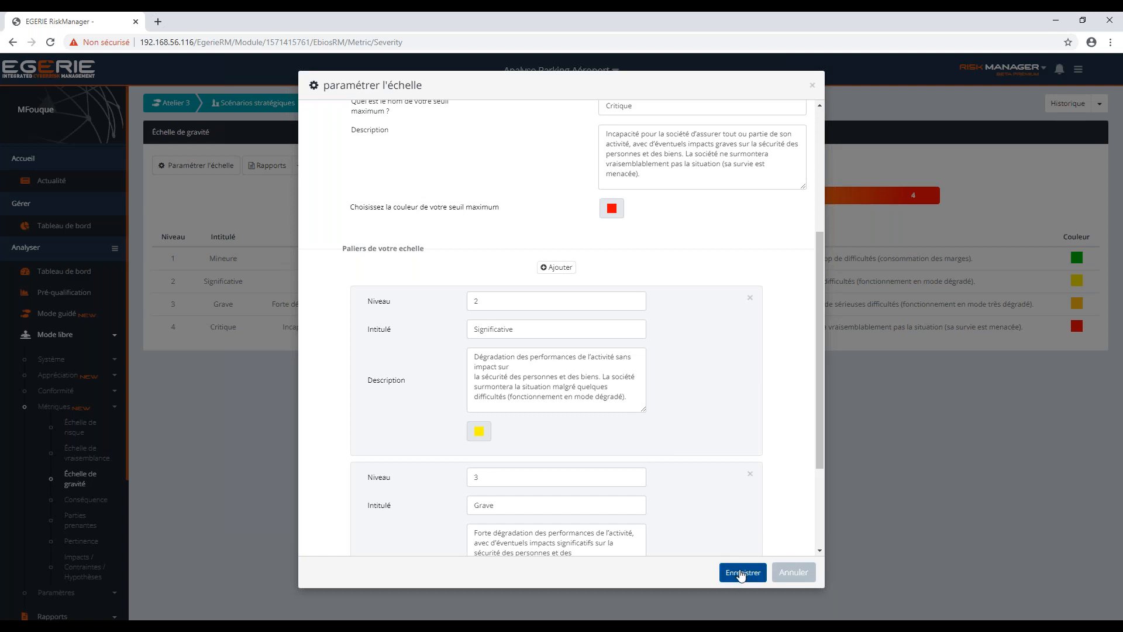
click(741, 573)
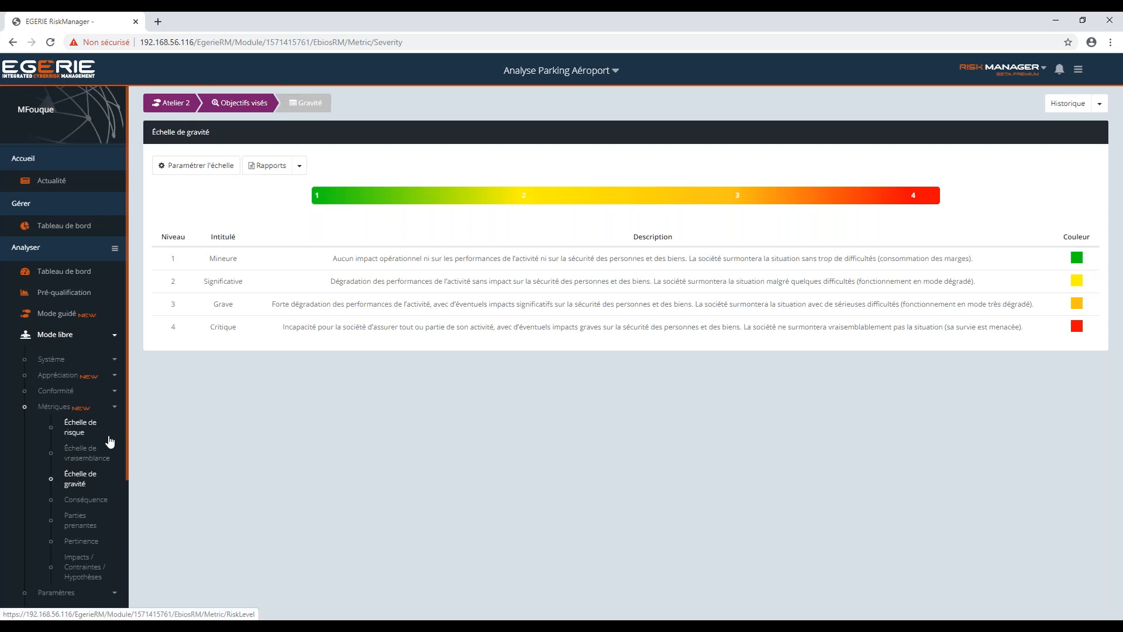
Return to the list of strategic scenarios and check which settings it offers
scroll(110, 441, down, 2)
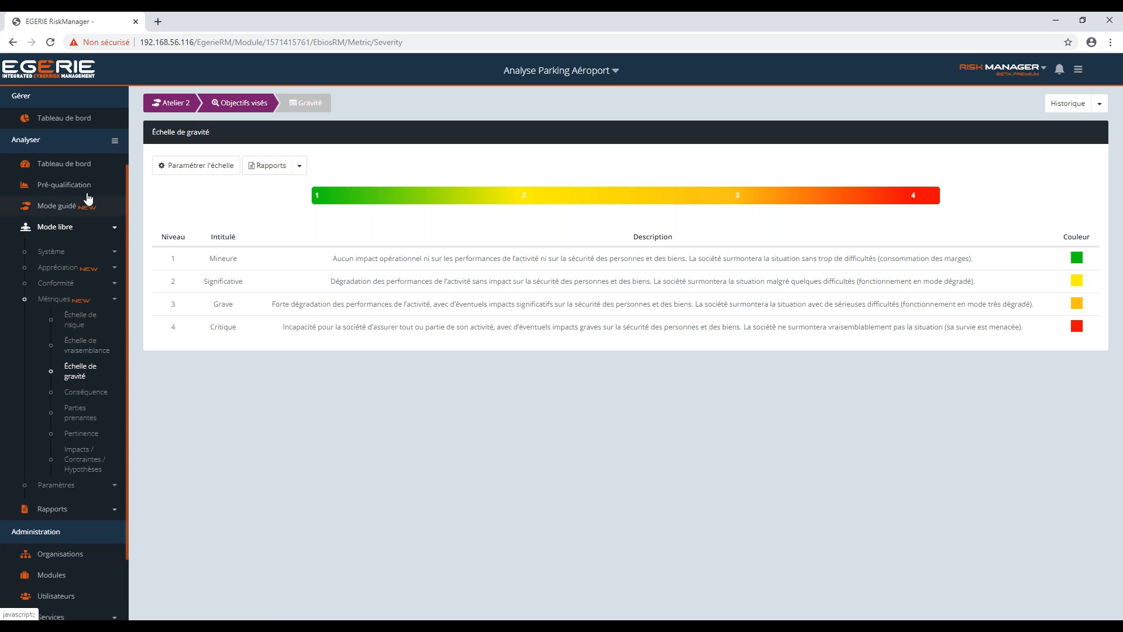
click(88, 268)
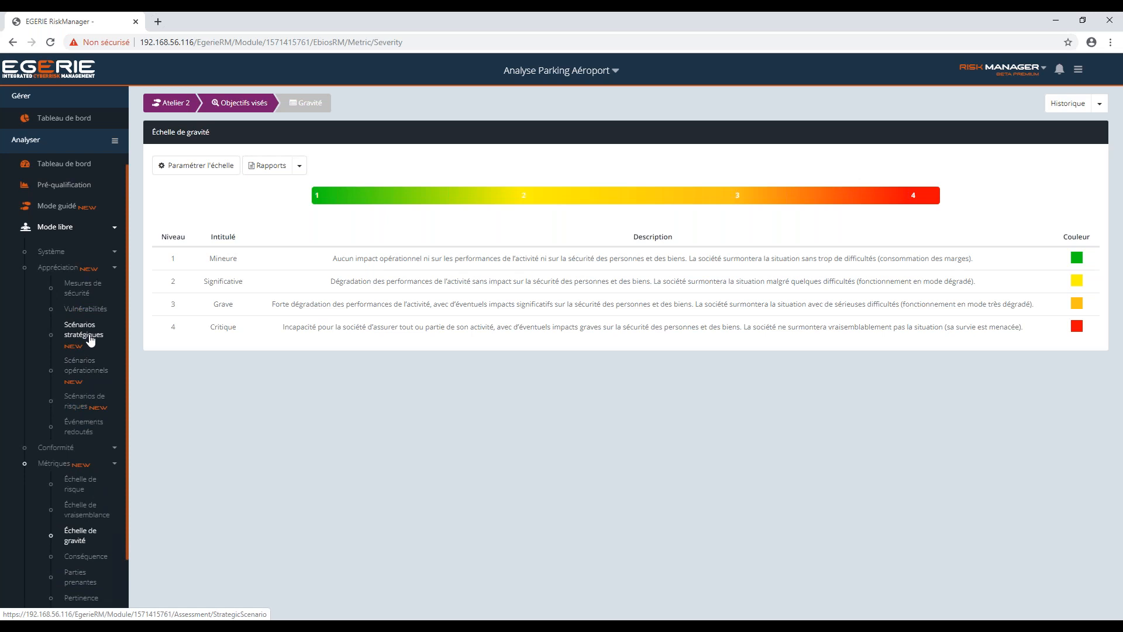
click(89, 338)
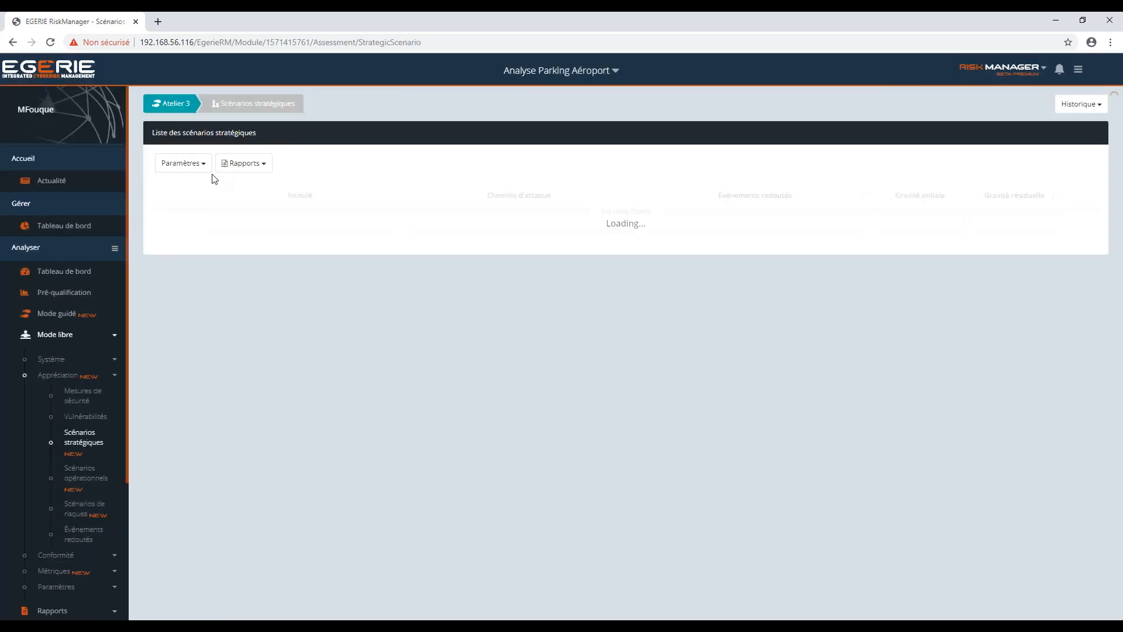
click(202, 167)
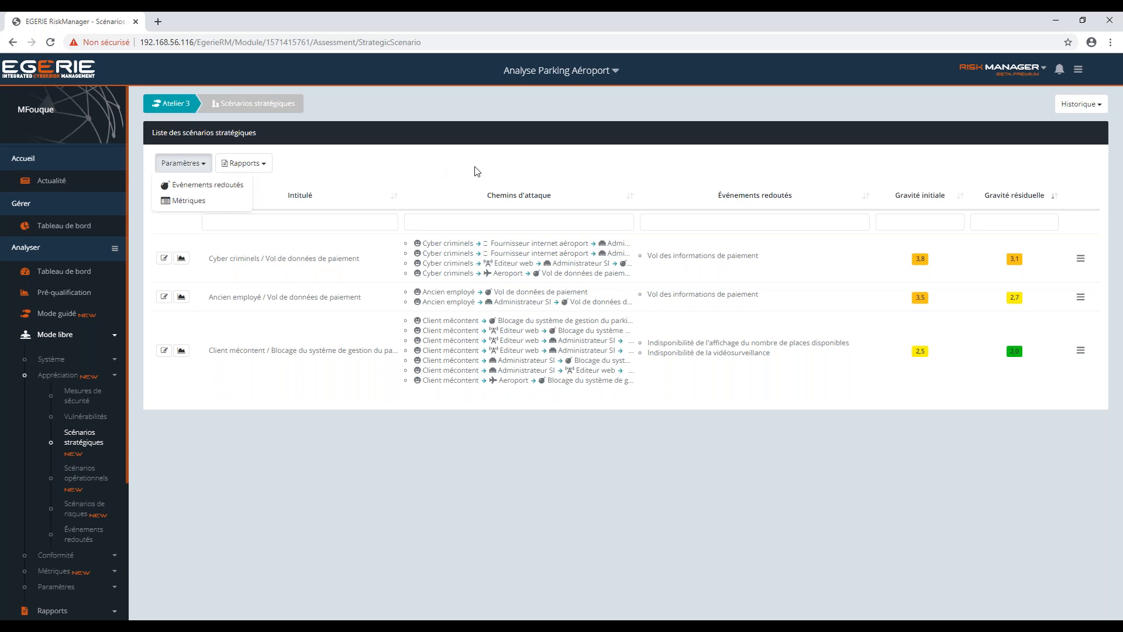
click(503, 172)
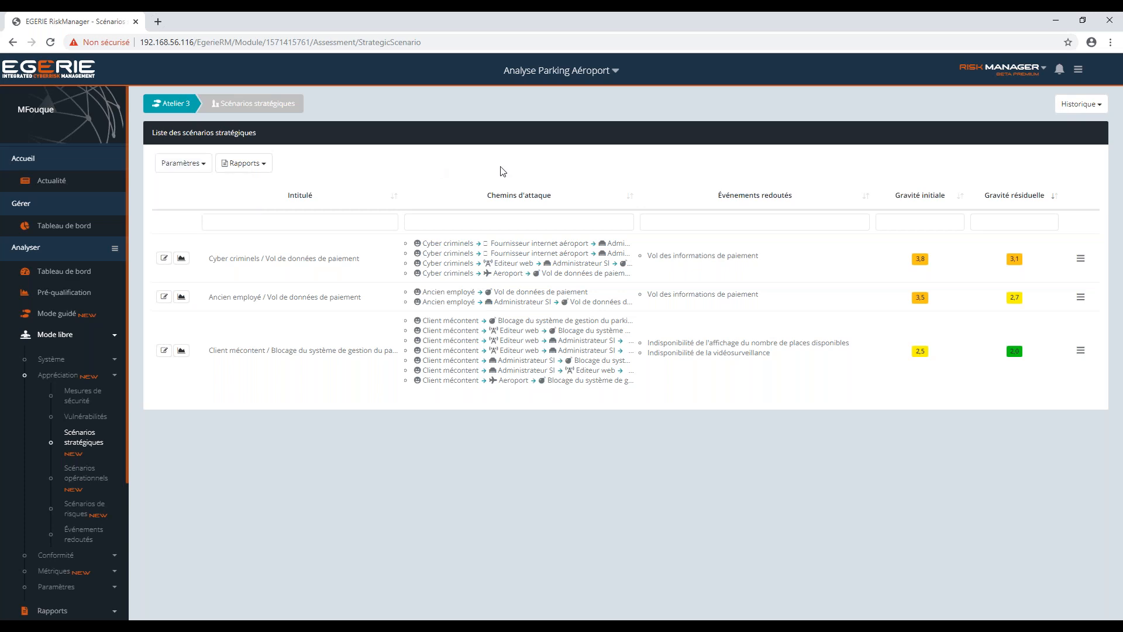